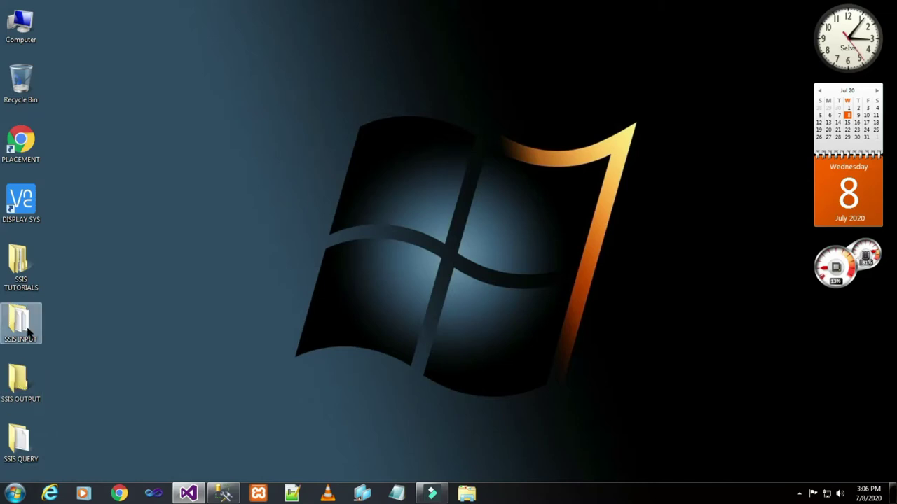
Step: Examine the customer records in the Redirect_Row From Flat File Source text file in the SSIS INPUT folder, and close both windows
{"action": "double_click", "coordinate": [19, 322]}
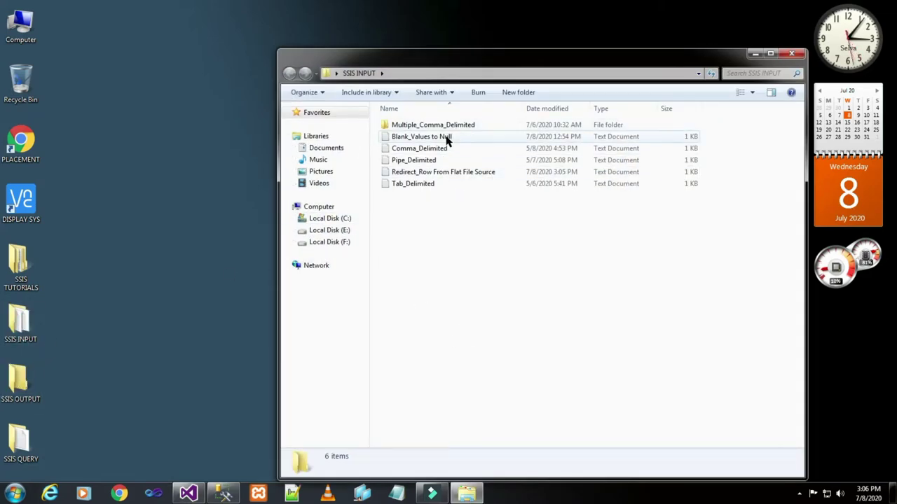
{"action": "double_click", "coordinate": [436, 174]}
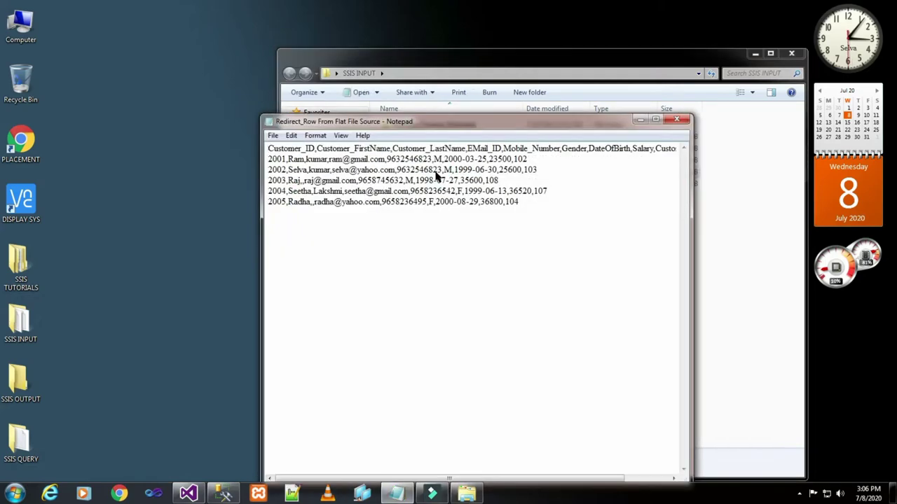
{"action": "left_click_drag", "start_coordinate": [275, 162], "coordinate": [278, 202]}
{"action": "left_click", "coordinate": [307, 212]}
{"action": "left_click", "coordinate": [672, 122]}
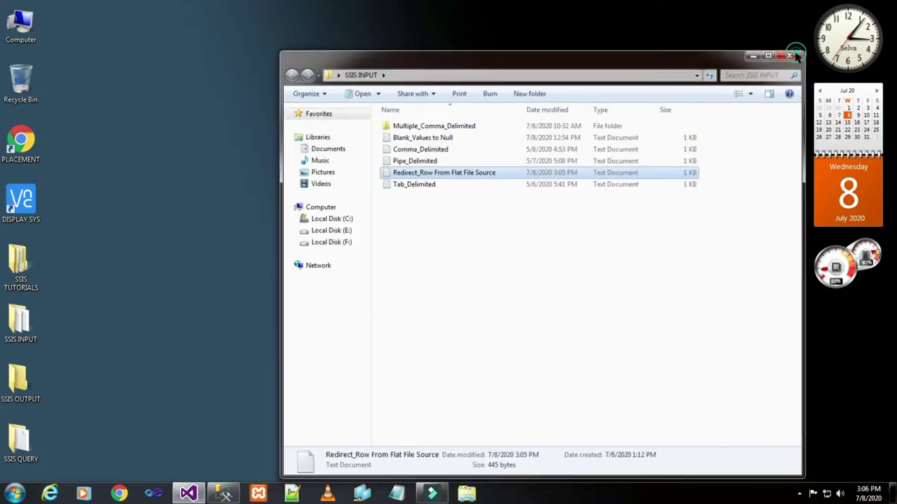
{"action": "left_click", "coordinate": [791, 53]}
Step: Switch to Visual Studio and create a new SSIS package in the SSIS_TUTORIALS project
{"action": "left_click", "coordinate": [187, 494]}
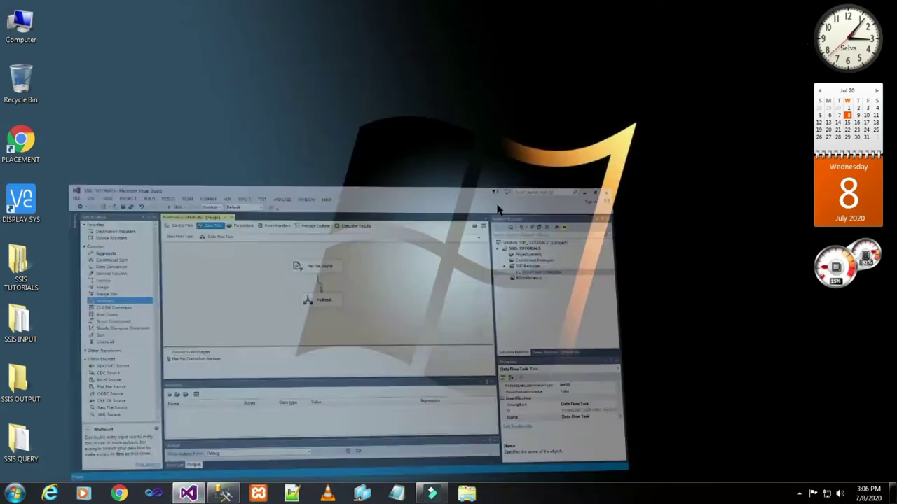
{"action": "left_click", "coordinate": [737, 135]}
{"action": "right_click", "coordinate": [737, 135]}
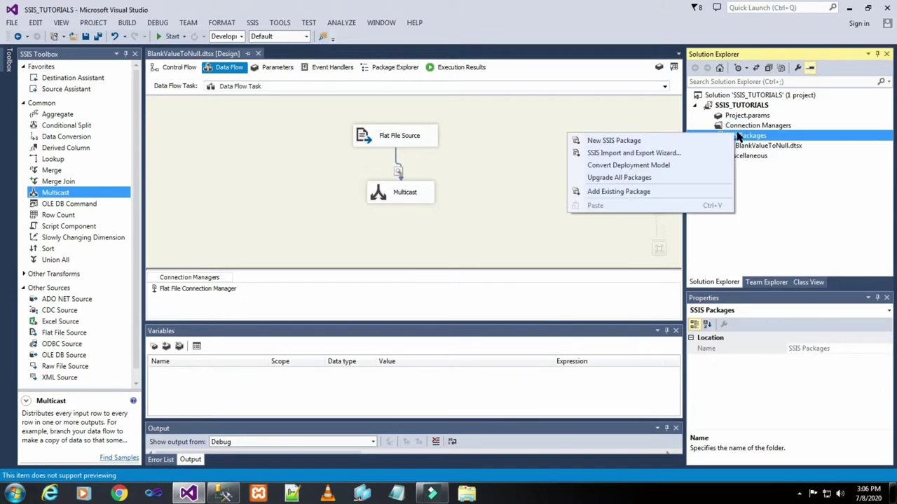
{"action": "left_click", "coordinate": [613, 141]}
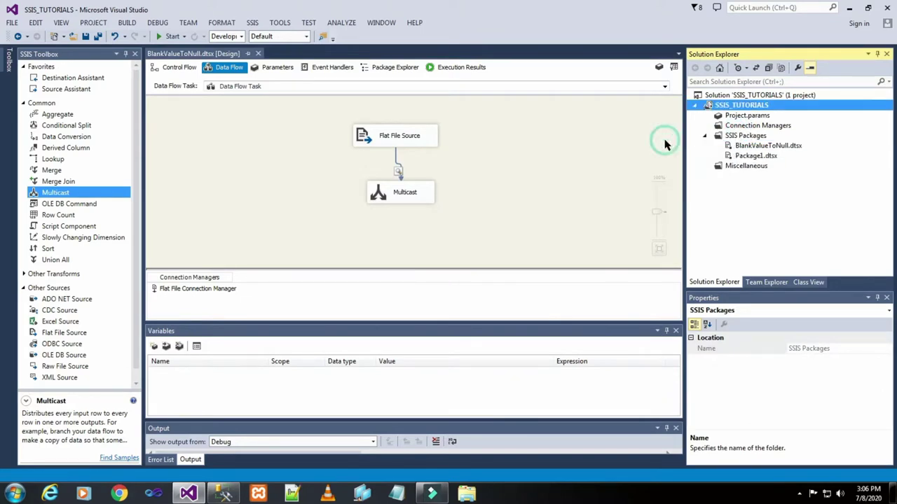
Step: Rename the new package Package1.dtsx as Redirect_Row From Flat File Source.dtsx
{"action": "left_click", "coordinate": [750, 157]}
{"action": "right_click", "coordinate": [748, 157]}
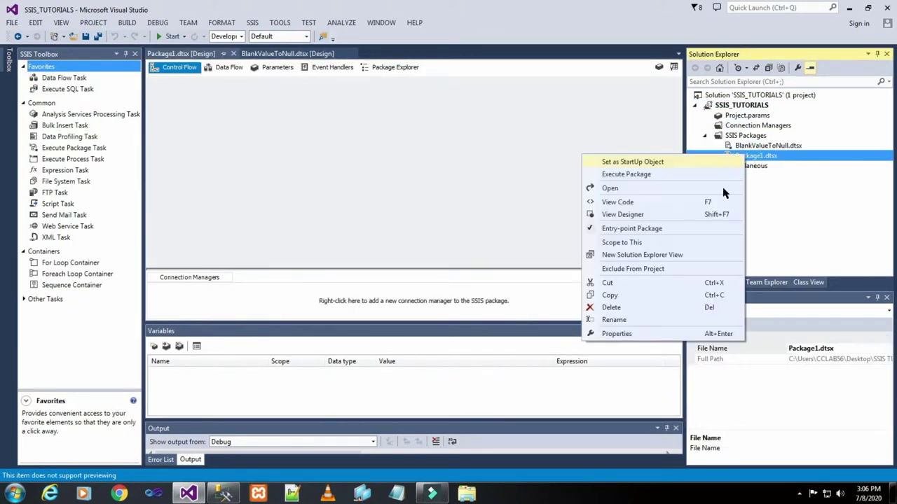
{"action": "left_click", "coordinate": [614, 319]}
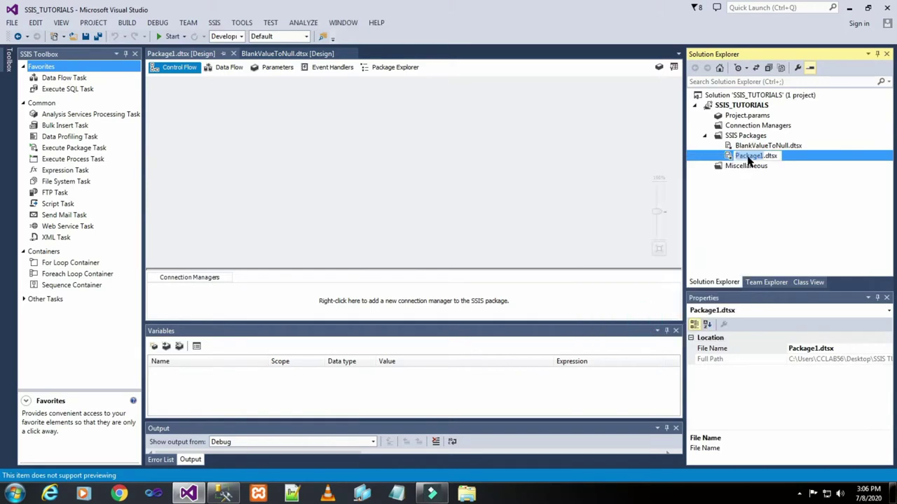
{"action": "right_click", "coordinate": [749, 157]}
{"action": "left_click", "coordinate": [769, 190]}
{"action": "left_click", "coordinate": [774, 204]}
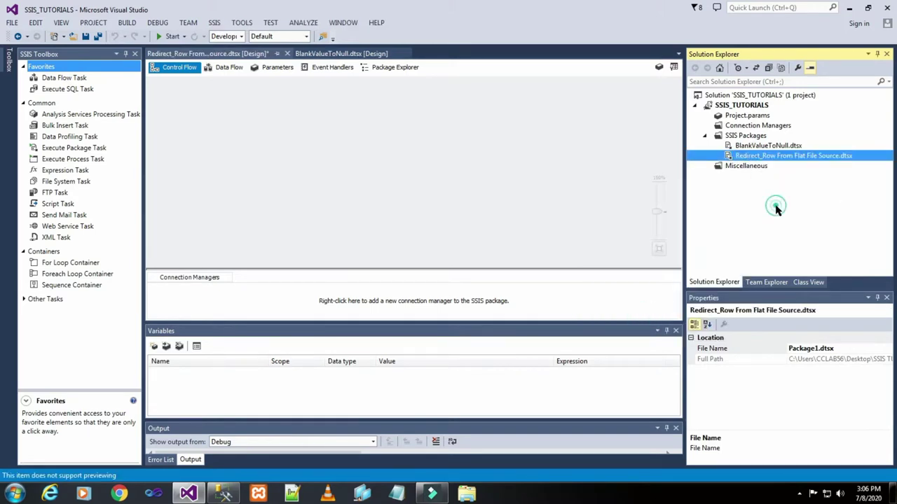
Step: Add a Data Flow Task to the package's control flow and open its data flow
{"action": "left_click", "coordinate": [427, 168]}
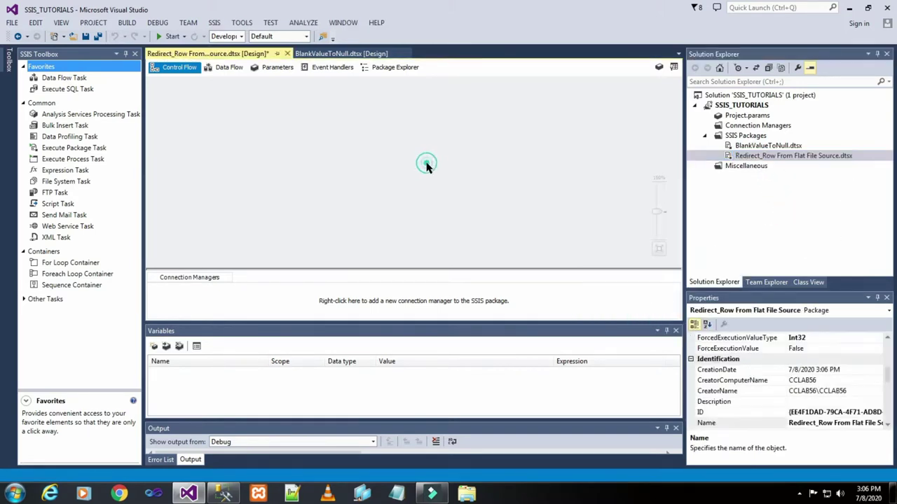
{"action": "left_click_drag", "start_coordinate": [64, 79], "coordinate": [239, 115]}
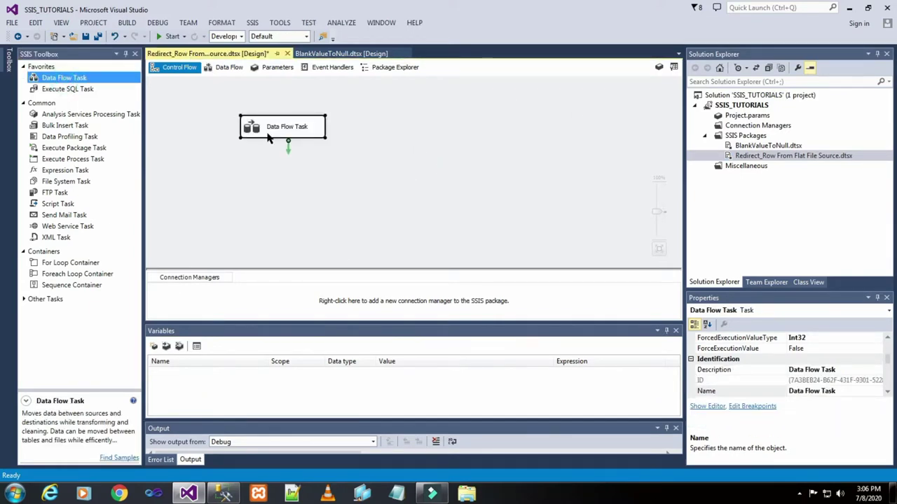
{"action": "double_click", "coordinate": [270, 136]}
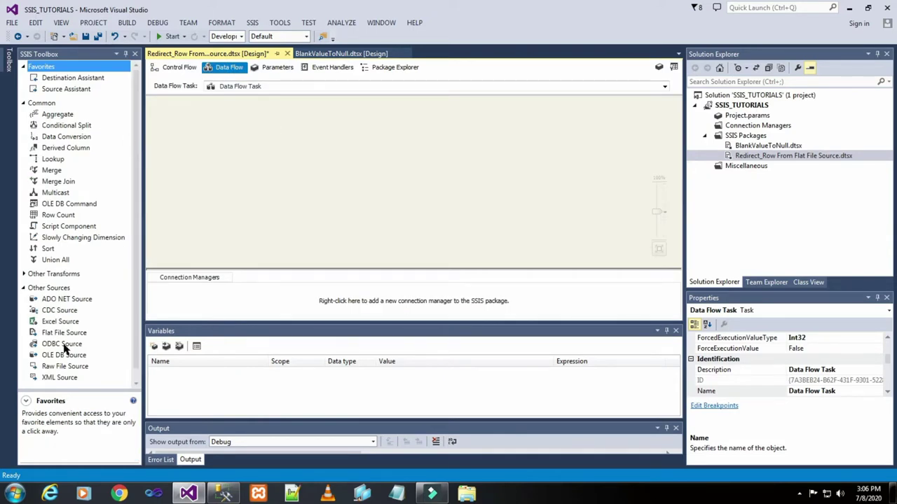
Step: Add a Flat File Source to the data flow, with two Multicast transformations side by side below it
{"action": "left_click_drag", "start_coordinate": [70, 337], "coordinate": [289, 119]}
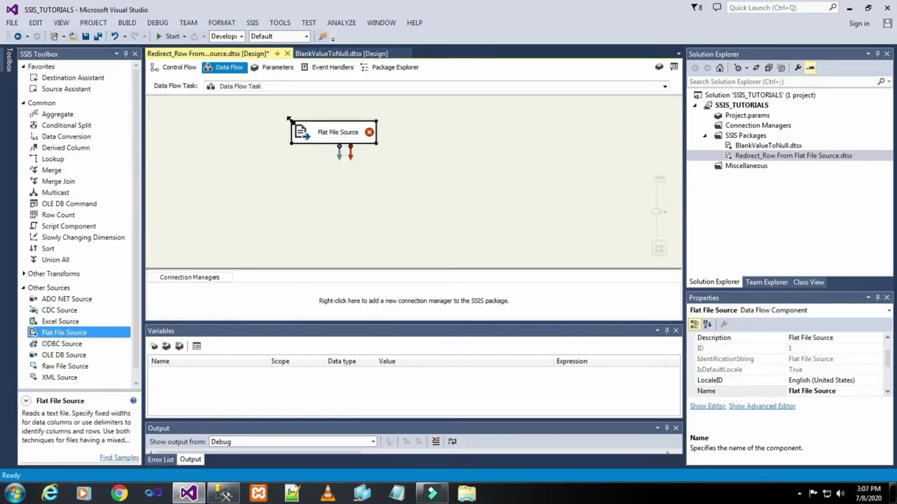
{"action": "left_click", "coordinate": [407, 192]}
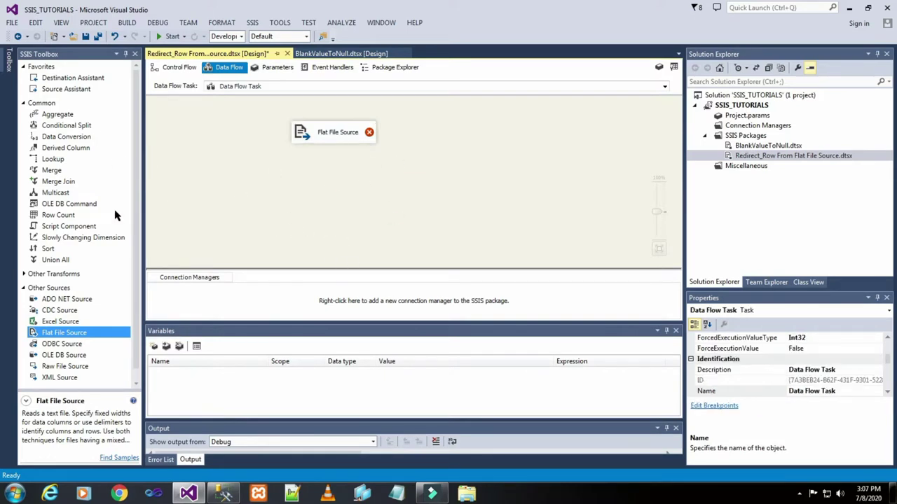
{"action": "left_click_drag", "start_coordinate": [63, 196], "coordinate": [257, 184]}
{"action": "left_click_drag", "start_coordinate": [45, 198], "coordinate": [392, 197]}
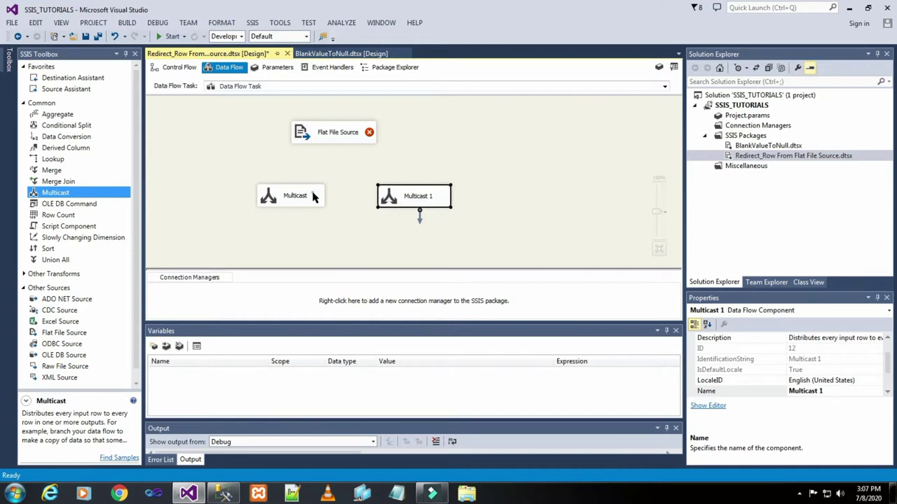
Step: Rename the first Multicast transformation as Success
{"action": "left_click", "coordinate": [314, 197]}
{"action": "right_click", "coordinate": [314, 195]}
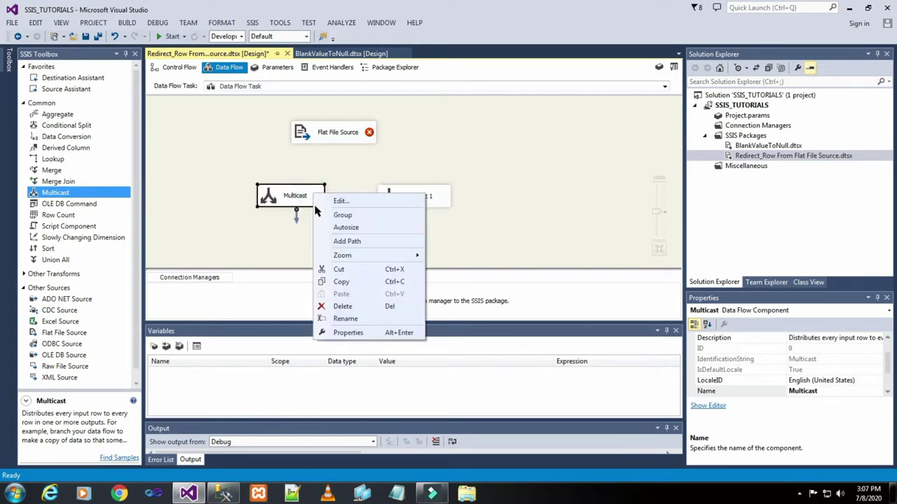
{"action": "left_click", "coordinate": [346, 319]}
{"action": "type", "text": "S"}
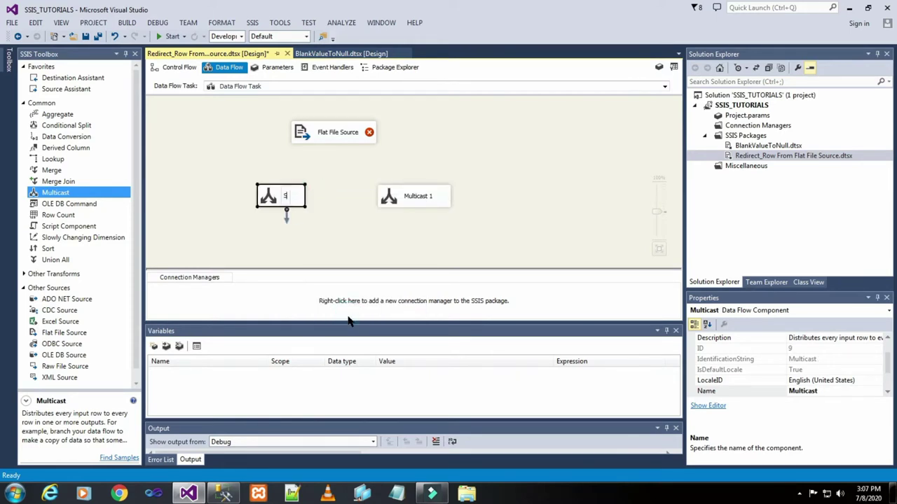
{"action": "type", "text": "ucess"}
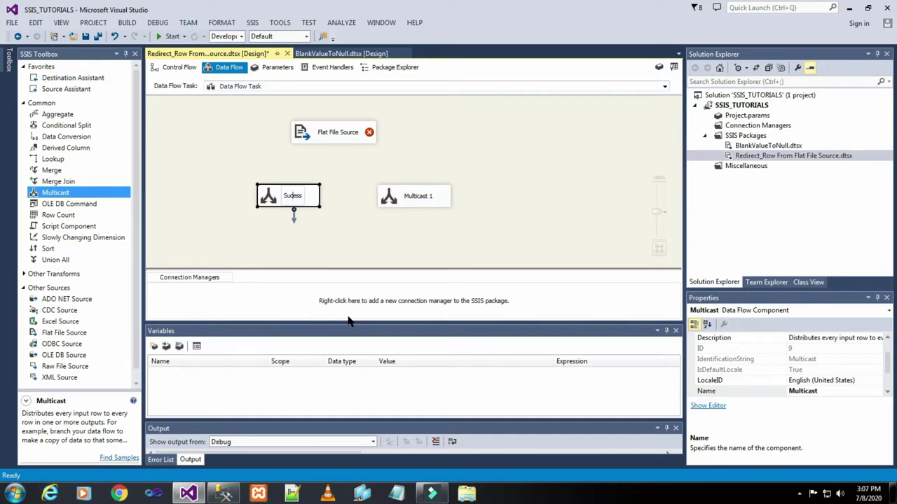
{"action": "type", "text": "c"}
{"action": "left_click", "coordinate": [414, 253]}
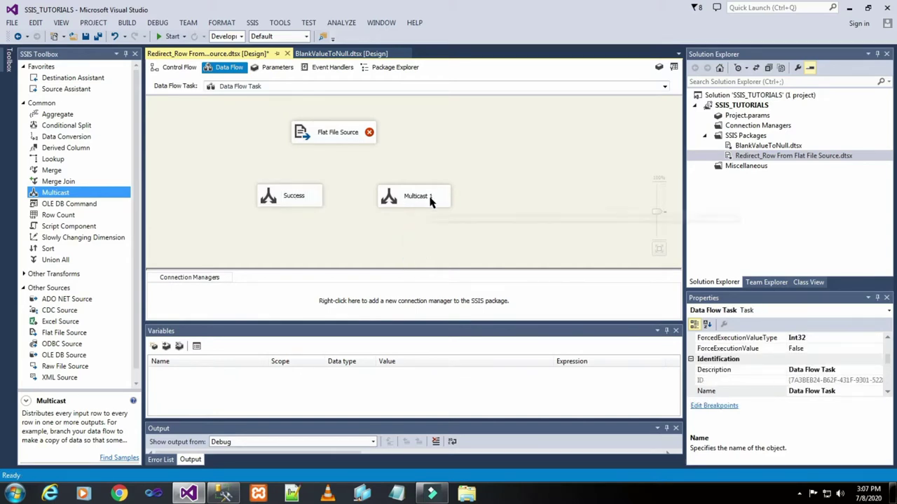
Step: Rename the Multicast 1 transformation as Failure
{"action": "right_click", "coordinate": [433, 200]}
{"action": "left_click", "coordinate": [475, 327]}
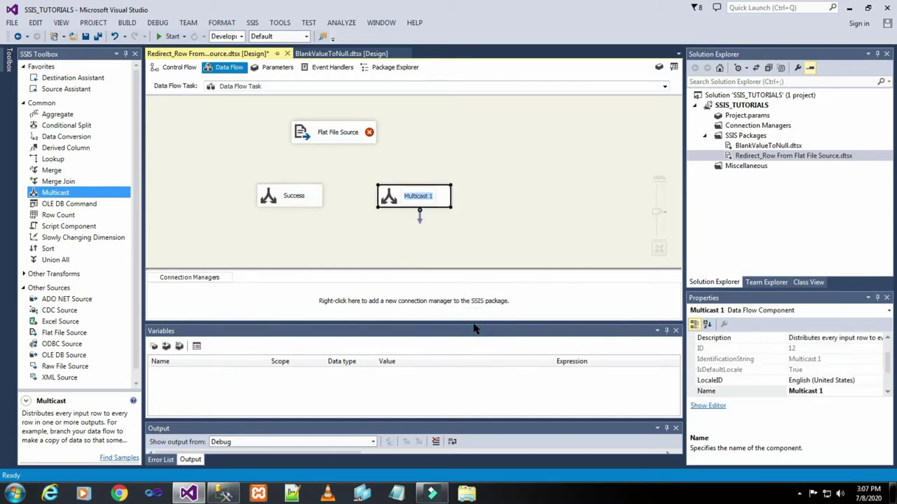
{"action": "type", "text": "Fail"}
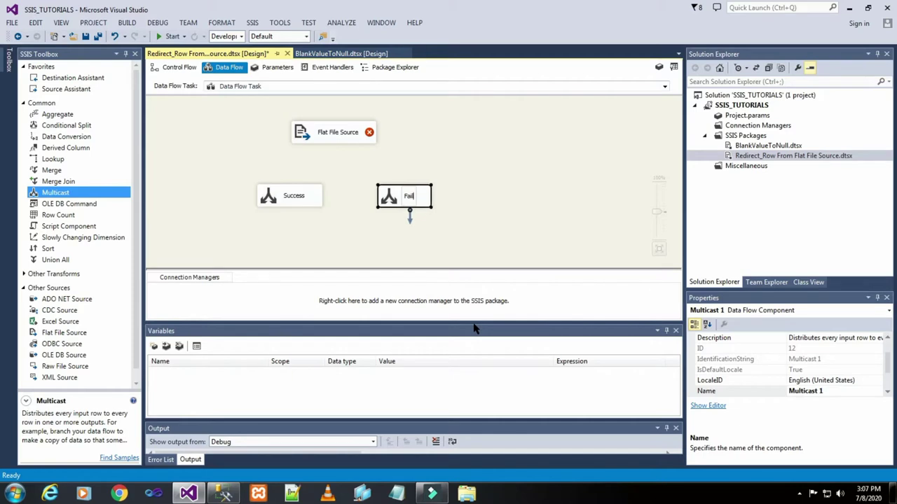
{"action": "type", "text": "ure"}
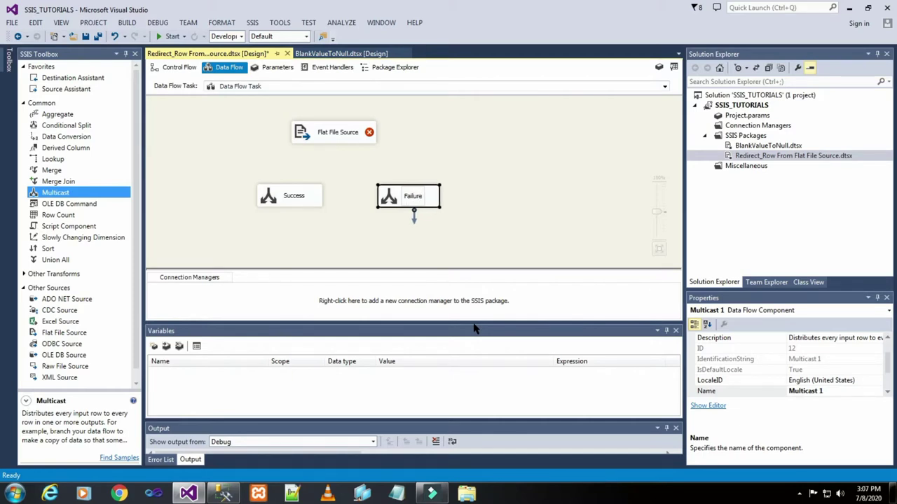
{"action": "left_click", "coordinate": [506, 124]}
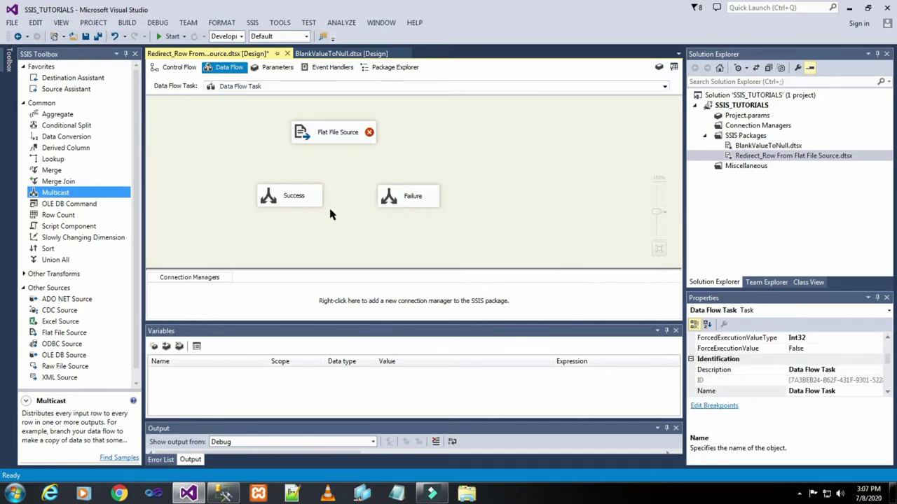
Step: Create a new flat file connection manager for the Flat File Source, using the Redirect_Row From Flat File Source text file
{"action": "double_click", "coordinate": [330, 133]}
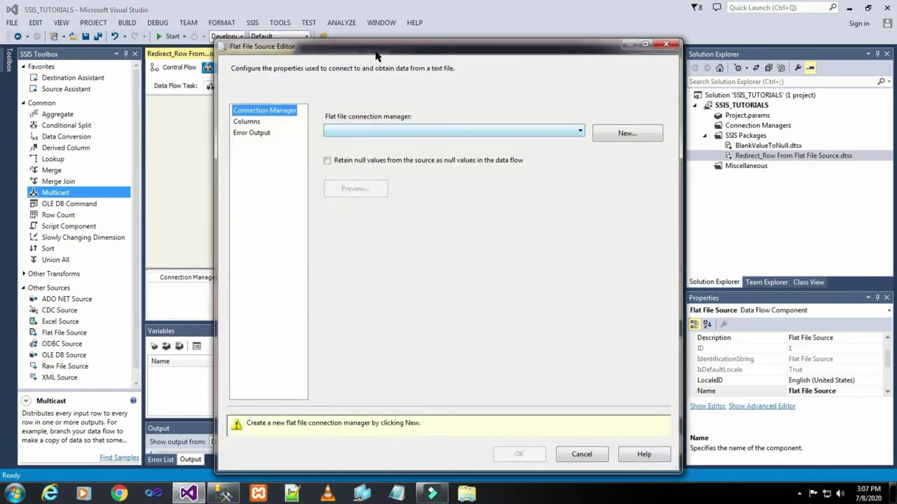
{"action": "left_click", "coordinate": [627, 134]}
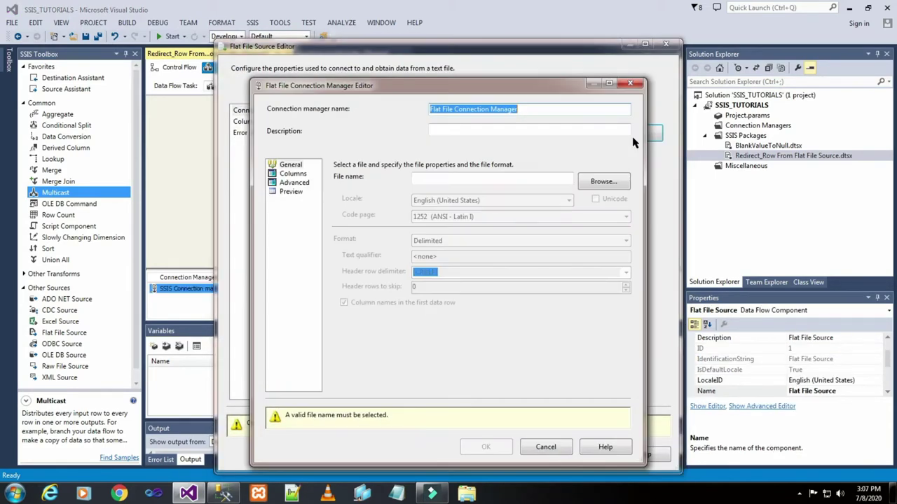
{"action": "left_click", "coordinate": [597, 183]}
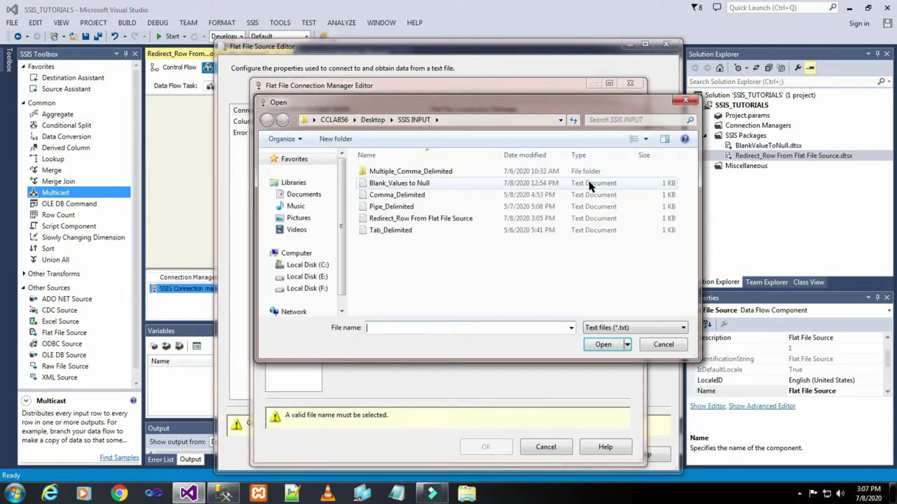
{"action": "double_click", "coordinate": [433, 219]}
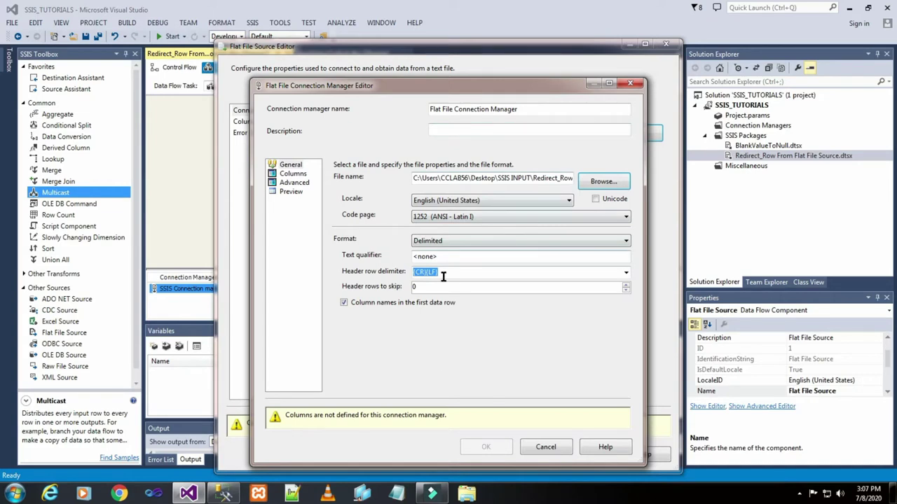
Step: Set the Customer_ID column's data type to four-byte signed integer, preview the rows and save the connection manager
{"action": "left_click", "coordinate": [305, 174]}
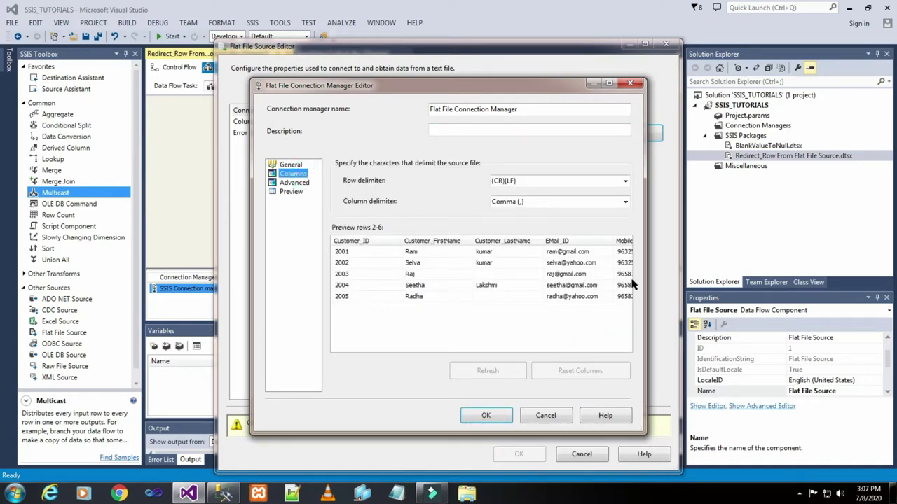
{"action": "left_click", "coordinate": [294, 183]}
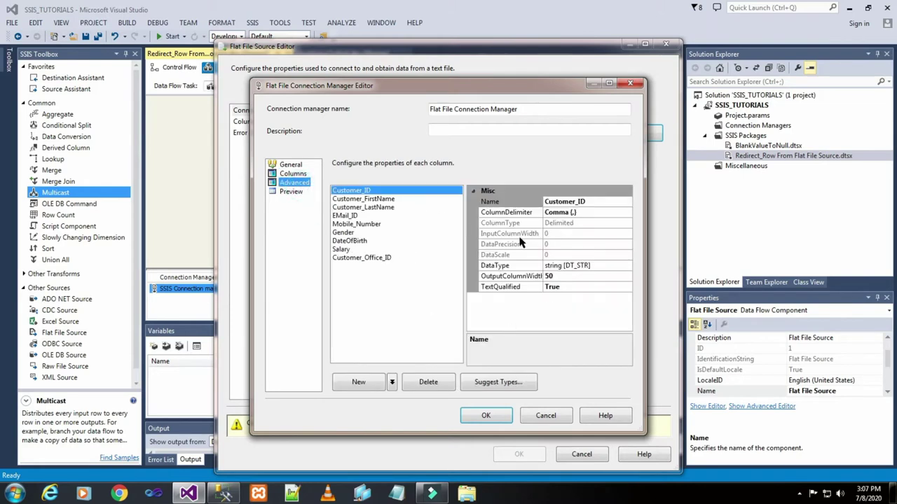
{"action": "left_click", "coordinate": [620, 270]}
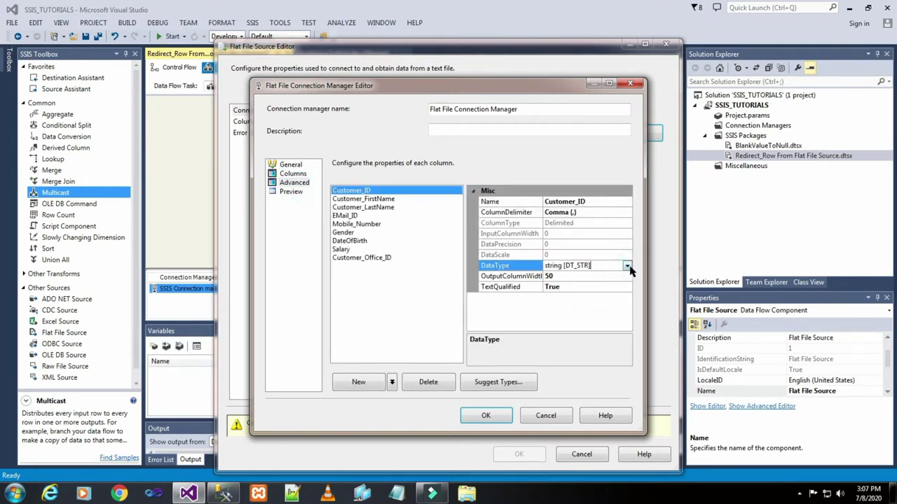
{"action": "left_click", "coordinate": [627, 267]}
{"action": "key", "text": "f"}
{"action": "key", "text": "f"}
{"action": "key", "text": "f"}
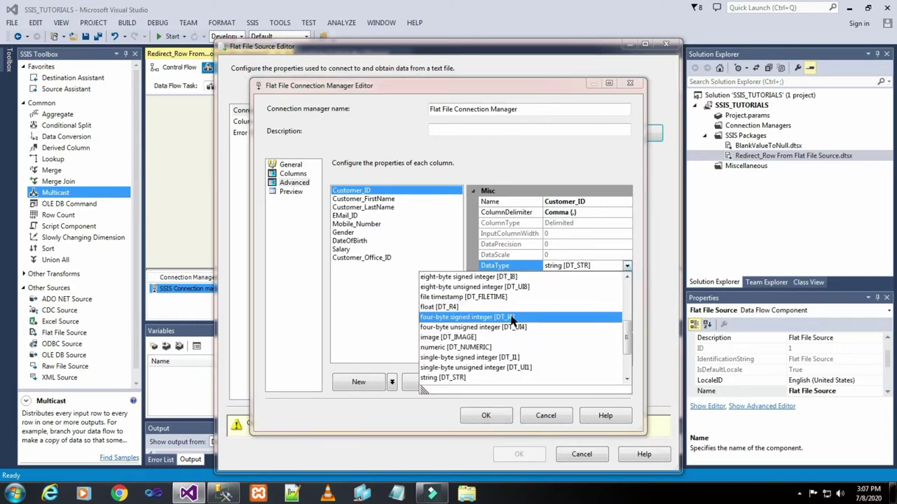
{"action": "left_click", "coordinate": [511, 320]}
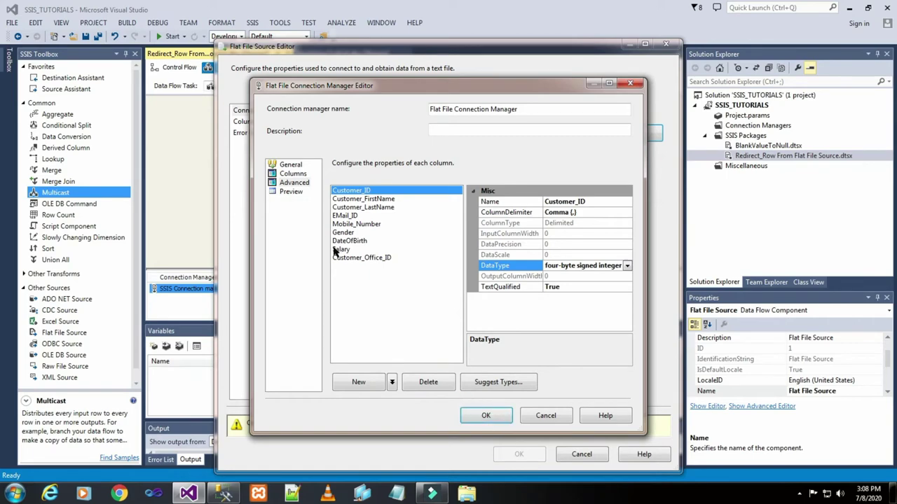
{"action": "left_click", "coordinate": [291, 192]}
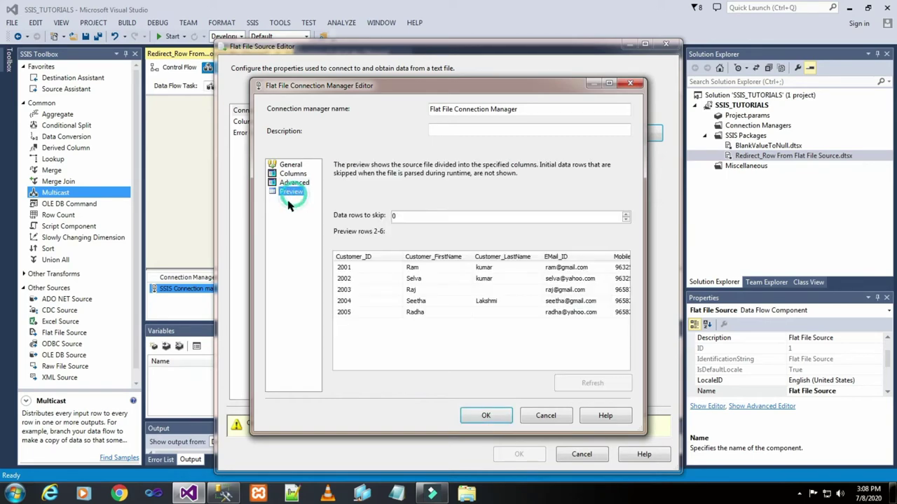
{"action": "left_click", "coordinate": [485, 416]}
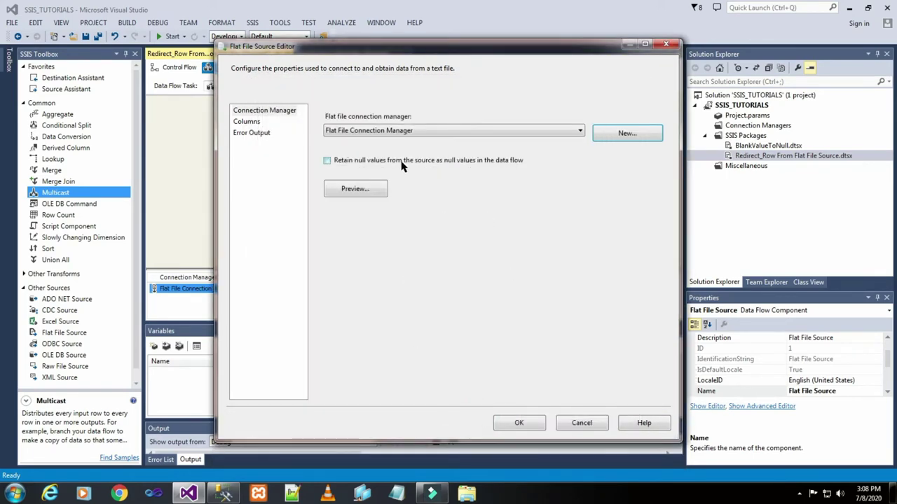
Step: Retain null values from the source as nulls in the Flat File Source and review its column mappings
{"action": "left_click", "coordinate": [401, 161]}
{"action": "left_click", "coordinate": [241, 122]}
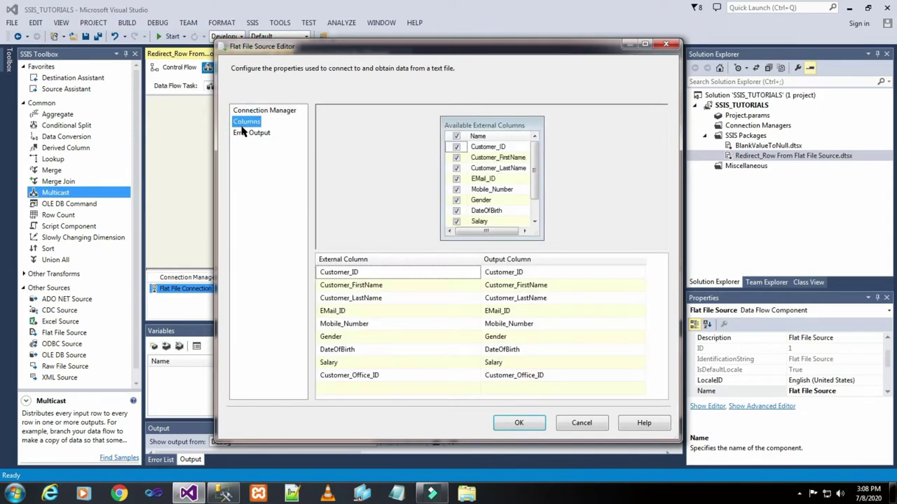
Step: Review the error output options for the Customer_ID column, keep Fail component and accept the Flat File Source settings
{"action": "left_click", "coordinate": [251, 133]}
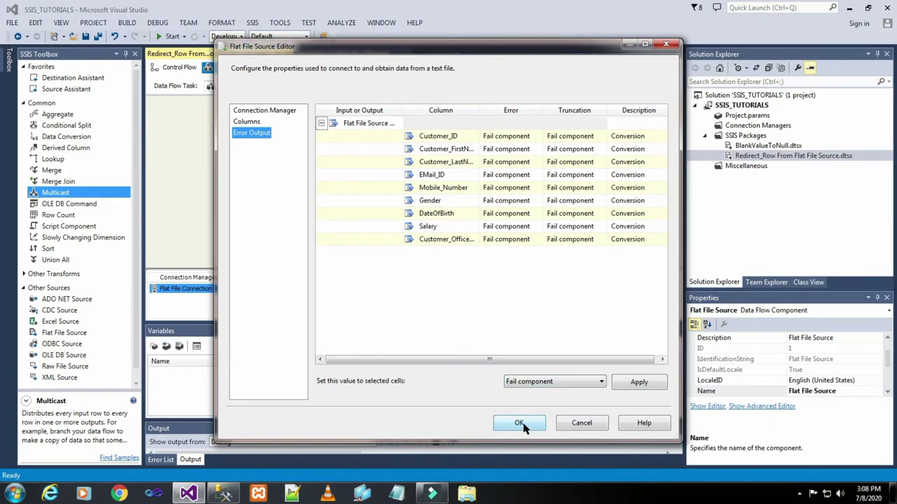
{"action": "left_click", "coordinate": [538, 136]}
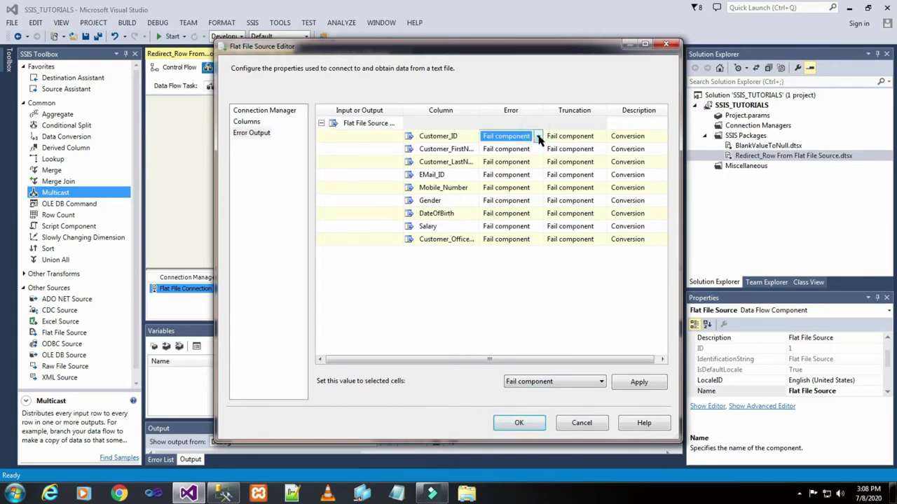
{"action": "left_click", "coordinate": [538, 138]}
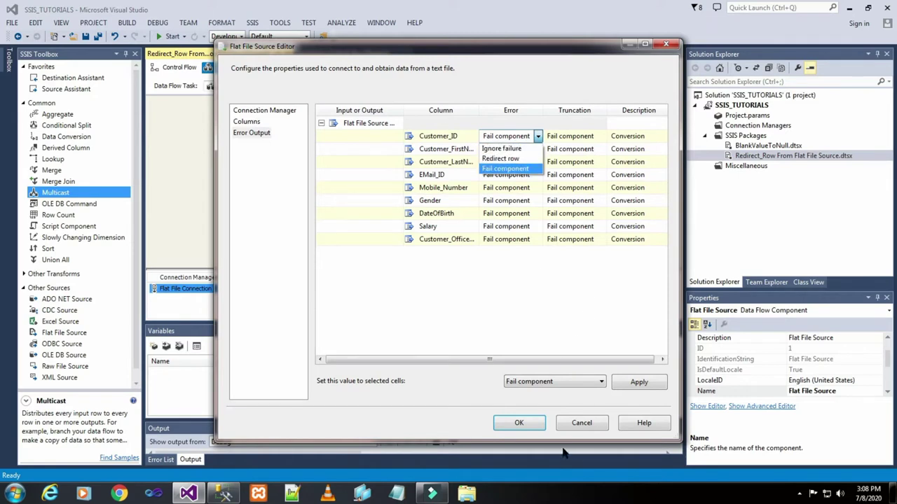
{"action": "left_click", "coordinate": [594, 381]}
{"action": "left_click", "coordinate": [594, 381]}
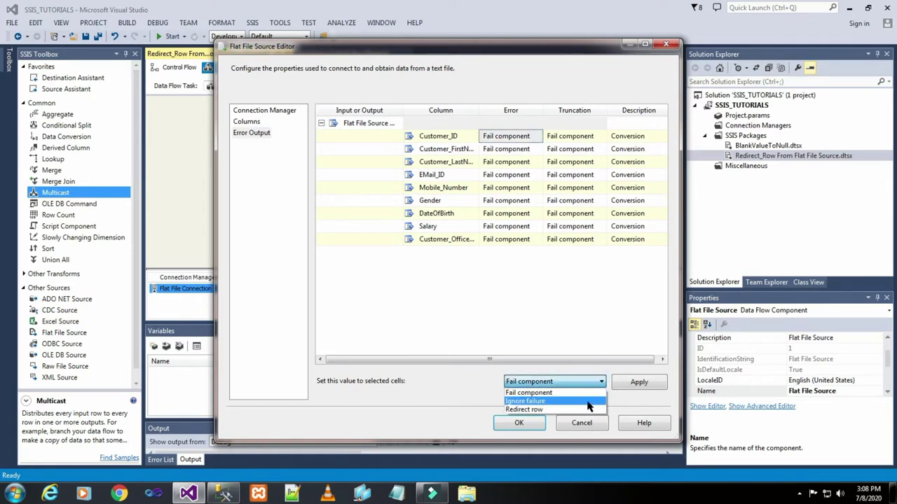
{"action": "left_click", "coordinate": [589, 333]}
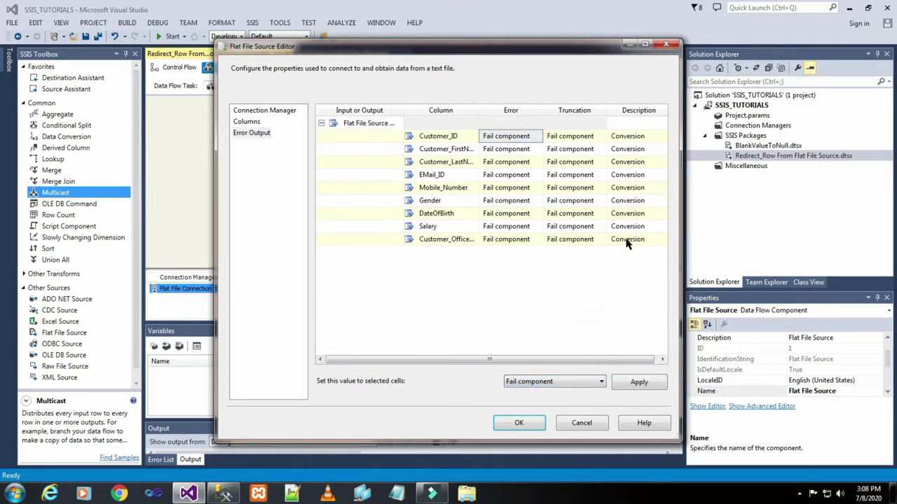
{"action": "left_click", "coordinate": [519, 422]}
{"action": "left_click", "coordinate": [526, 202]}
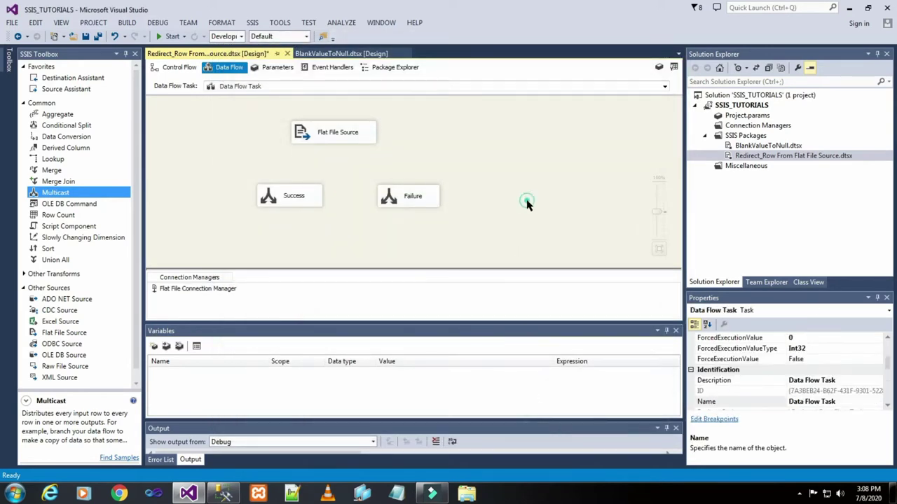
Step: Connect the Flat File Source's regular output to the Success Multicast
{"action": "mouse_move", "coordinate": [351, 144]}
{"action": "left_mouse_down"}
{"action": "mouse_move", "coordinate": [378, 145]}
{"action": "mouse_move", "coordinate": [291, 189]}
{"action": "left_mouse_up"}
{"action": "left_click", "coordinate": [547, 133]}
{"action": "left_click", "coordinate": [363, 141]}
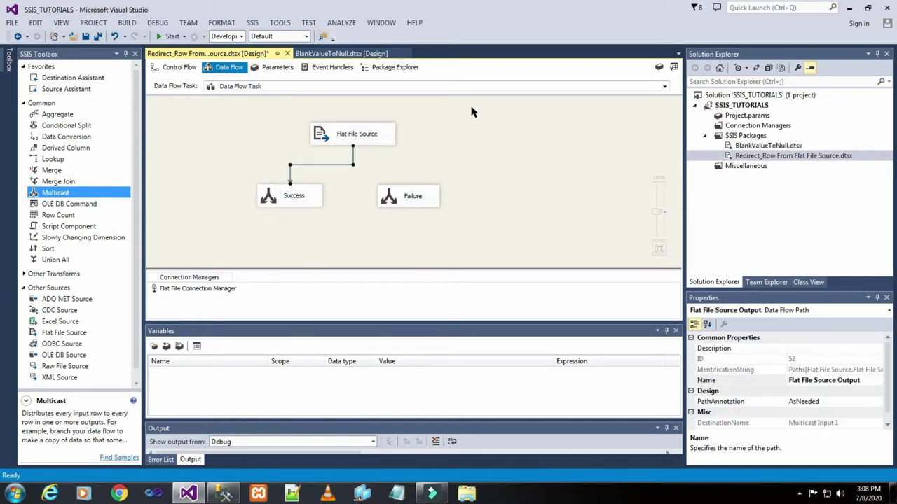
{"action": "left_click", "coordinate": [477, 101]}
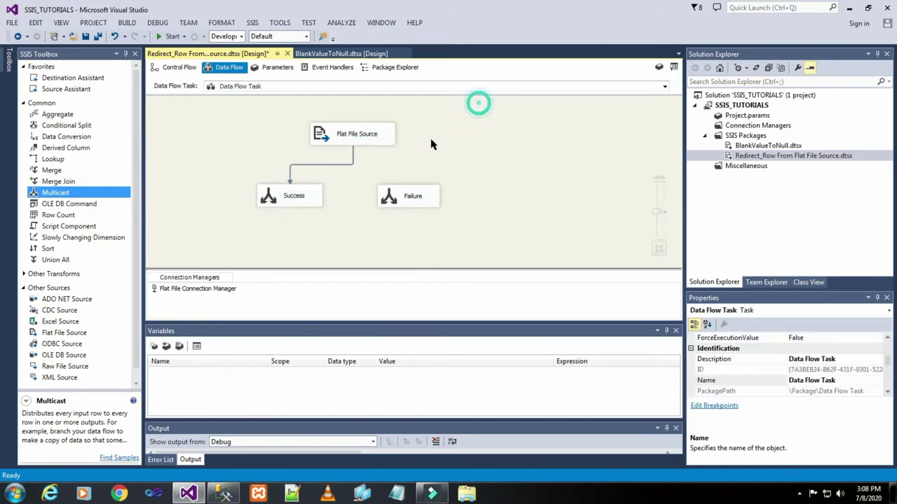
Step: Enable a data viewer showing all columns on the path between the Flat File Source and Success
{"action": "double_click", "coordinate": [350, 164]}
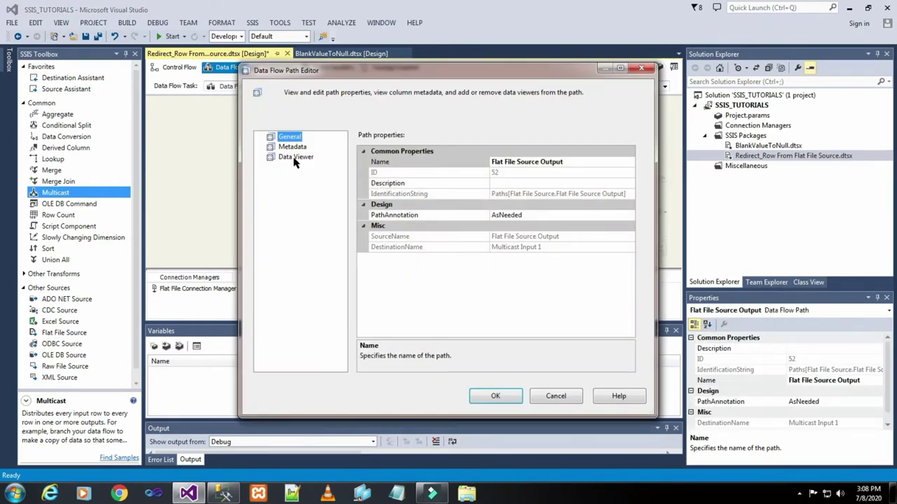
{"action": "left_click", "coordinate": [295, 157]}
{"action": "left_click", "coordinate": [357, 137]}
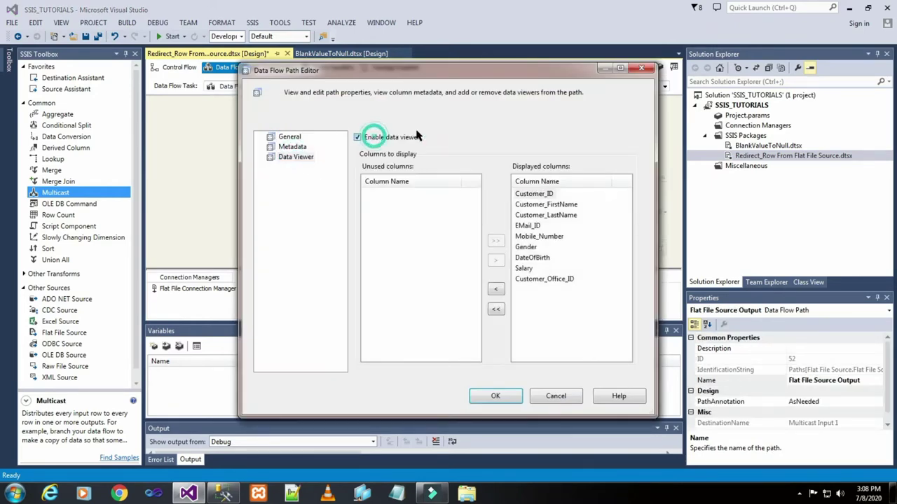
{"action": "left_click", "coordinate": [496, 396]}
{"action": "left_click", "coordinate": [508, 152]}
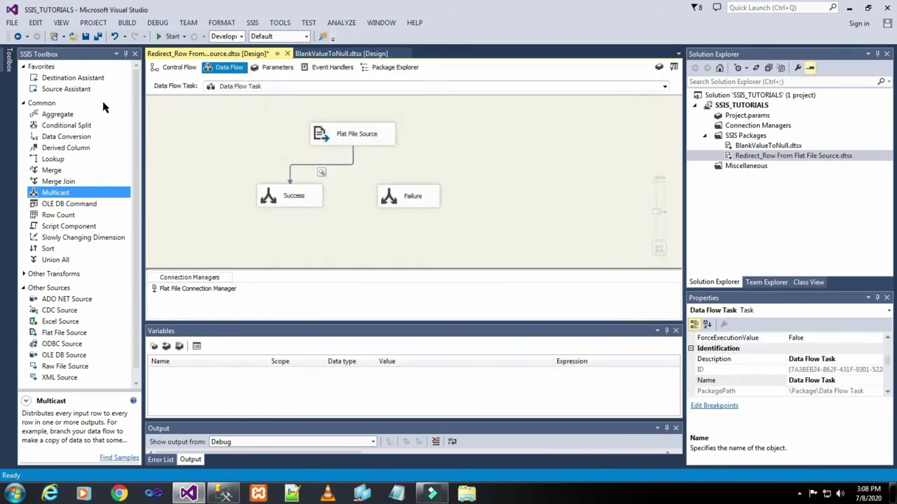
Step: Save and run the package, examining all columns in the data viewer before ending the debug session
{"action": "left_click", "coordinate": [86, 37]}
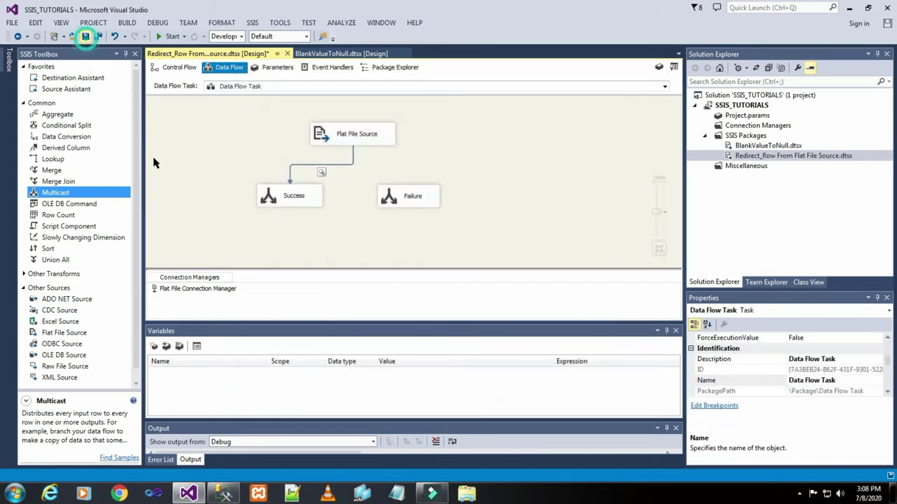
{"action": "left_click", "coordinate": [162, 37]}
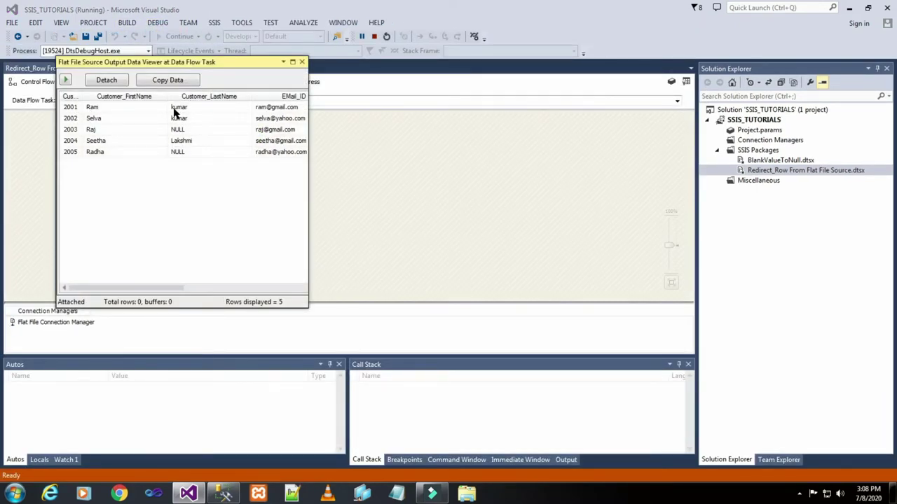
{"action": "left_click_drag", "start_coordinate": [144, 288], "coordinate": [281, 289]}
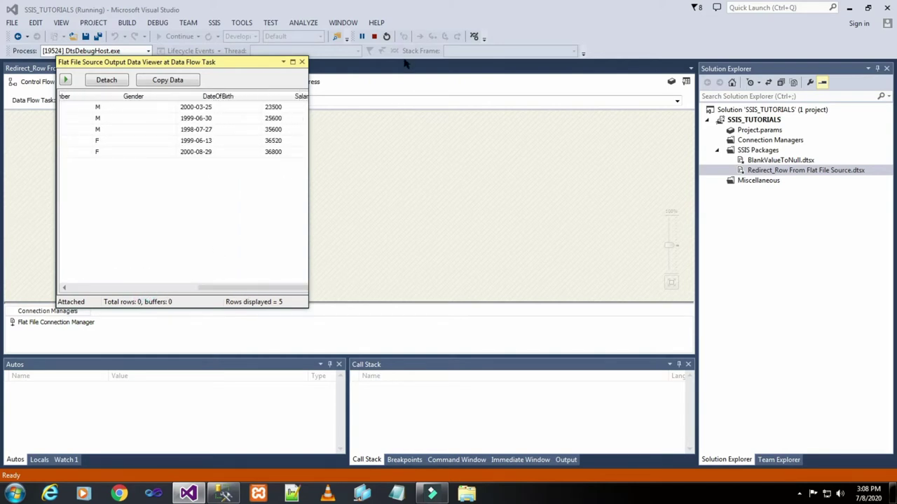
{"action": "left_click", "coordinate": [374, 36]}
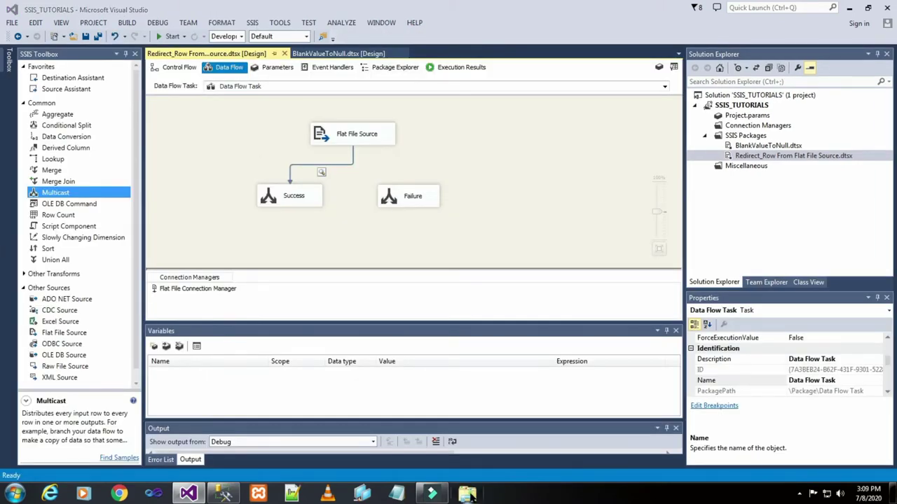
Step: Open the Redirect_Row From Flat File Source text file from the SSIS INPUT folder on the desktop
{"action": "left_click", "coordinate": [467, 494]}
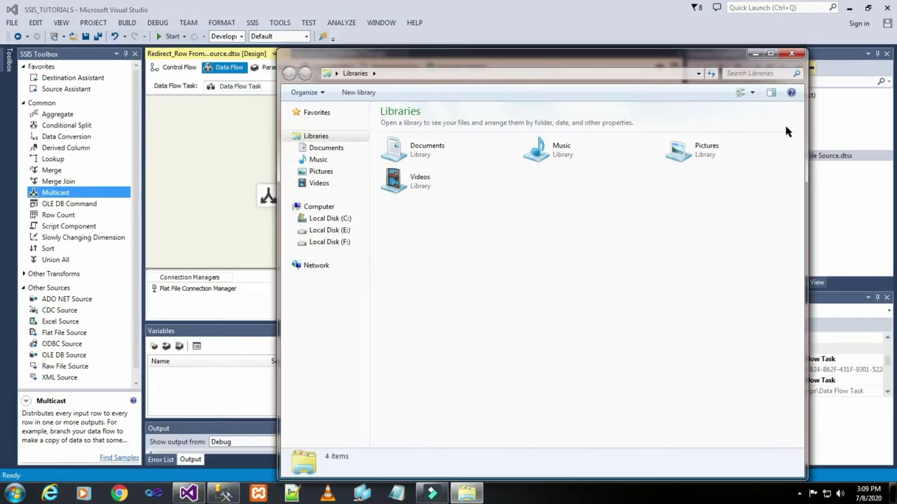
{"action": "left_click", "coordinate": [792, 54]}
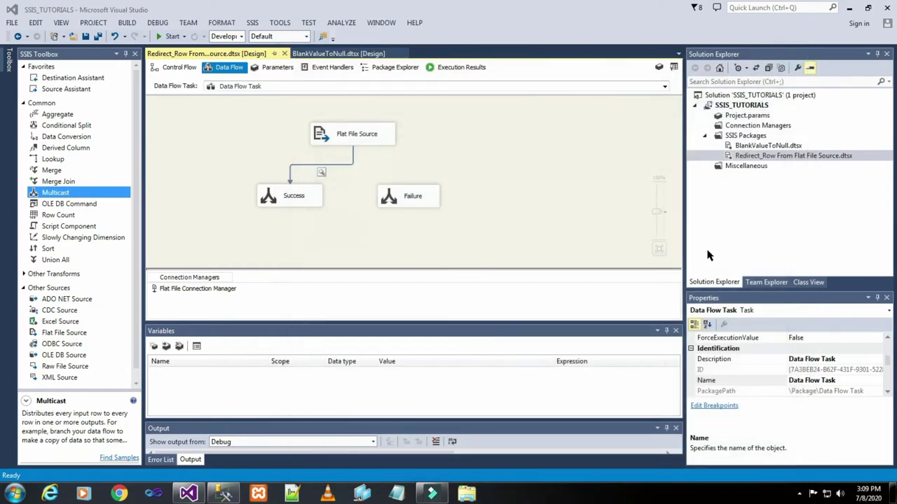
{"action": "left_click", "coordinate": [849, 8]}
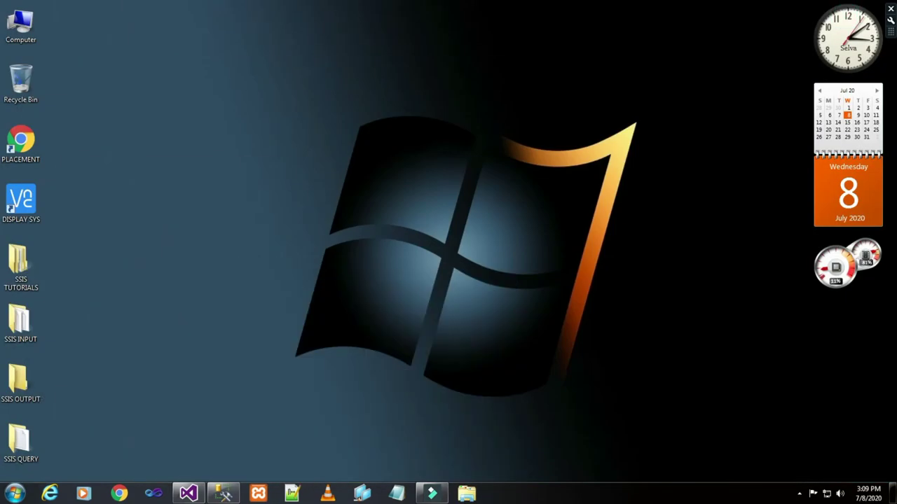
{"action": "double_click", "coordinate": [31, 339]}
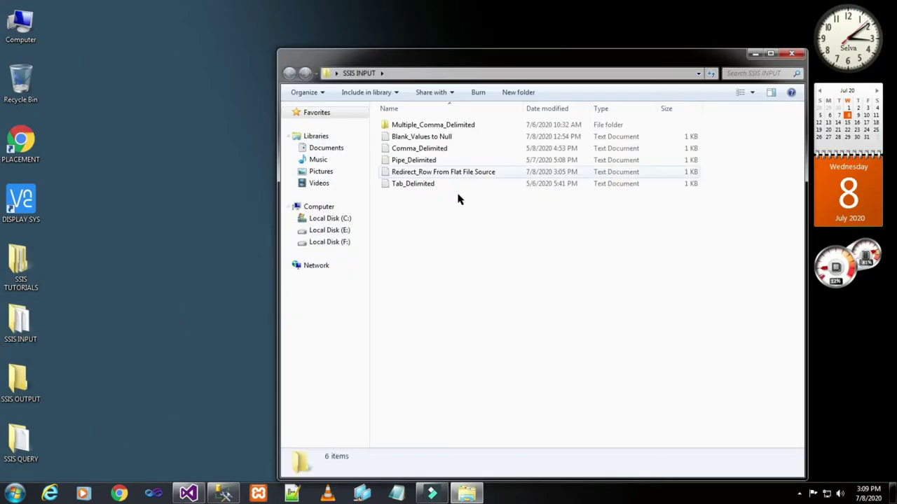
{"action": "double_click", "coordinate": [481, 172]}
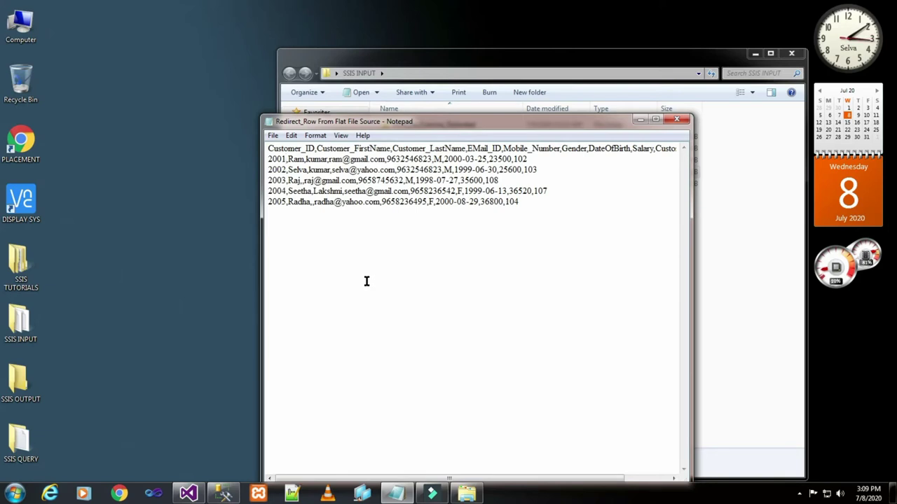
Step: Append A to the first data row's Customer_ID and B to the third row's, and save and close the file
{"action": "type", "text": "A"}
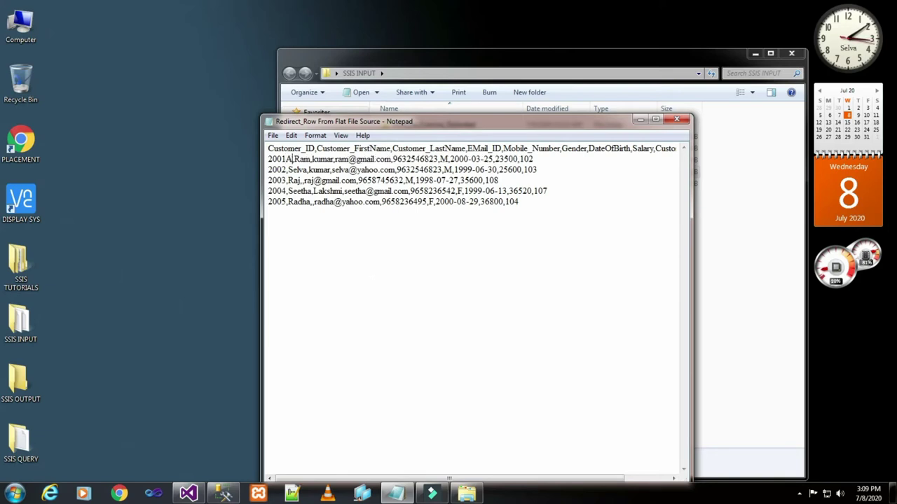
{"action": "left_click", "coordinate": [286, 180]}
{"action": "type", "text": "B"}
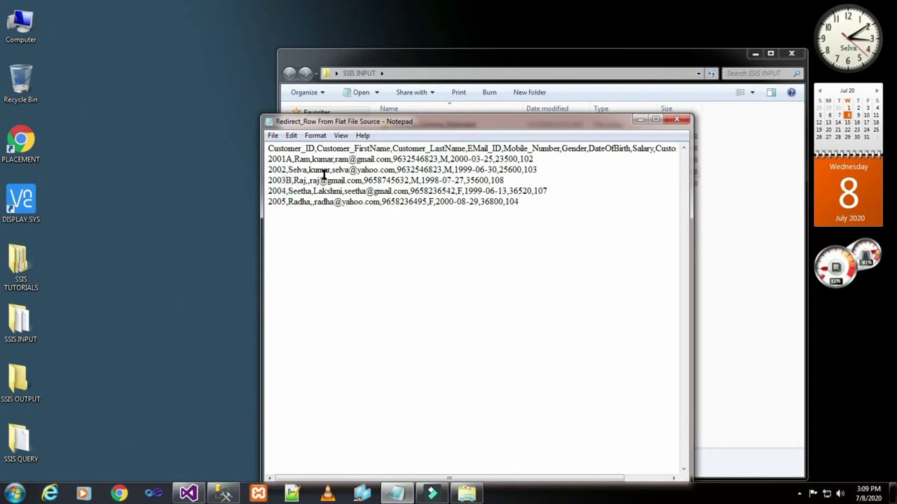
{"action": "left_click", "coordinate": [273, 135]}
{"action": "left_click", "coordinate": [289, 173]}
{"action": "left_click", "coordinate": [676, 120]}
{"action": "left_click", "coordinate": [792, 55]}
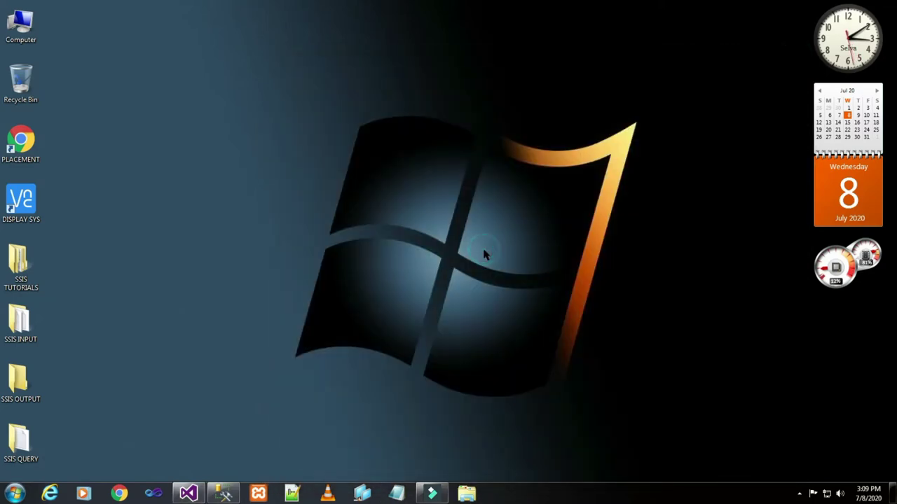
Step: Switch back to Visual Studio, save everything and test-run the package with the edited text file, ending the debug session
{"action": "left_click", "coordinate": [181, 494]}
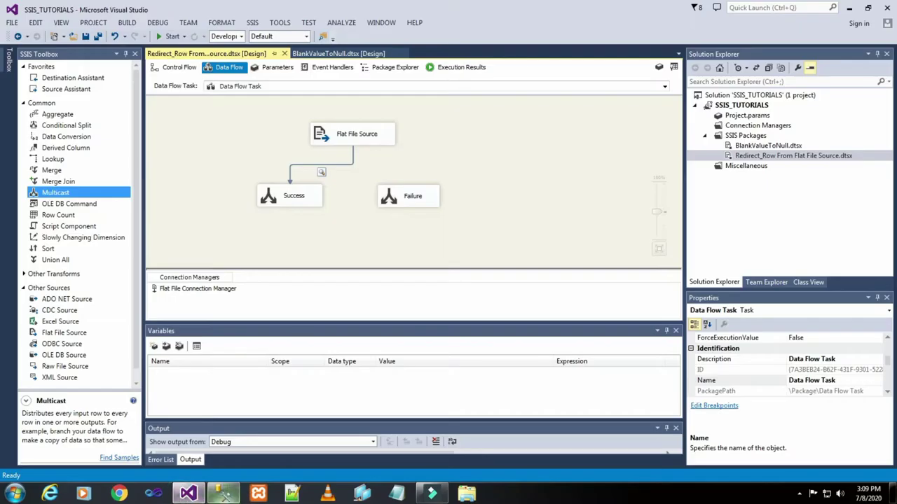
{"action": "left_click", "coordinate": [480, 122]}
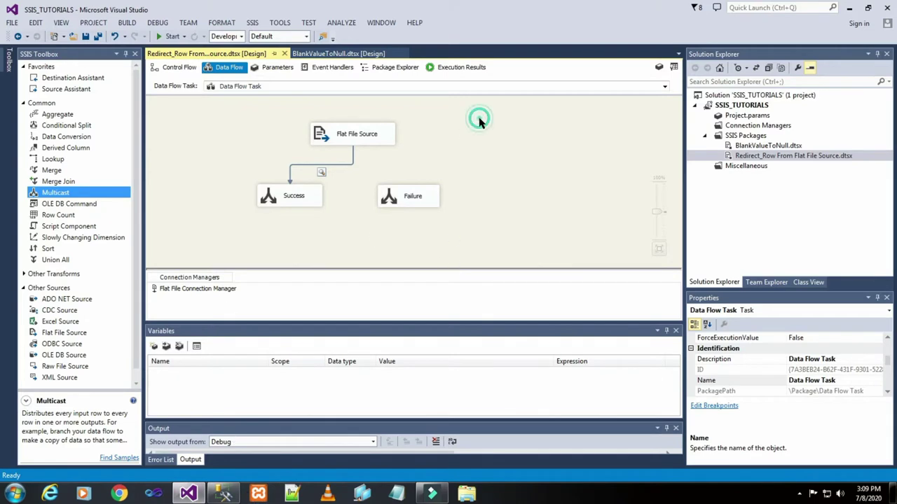
{"action": "left_click", "coordinate": [85, 36]}
{"action": "left_click", "coordinate": [98, 36]}
{"action": "left_click", "coordinate": [171, 125]}
{"action": "left_click", "coordinate": [167, 36]}
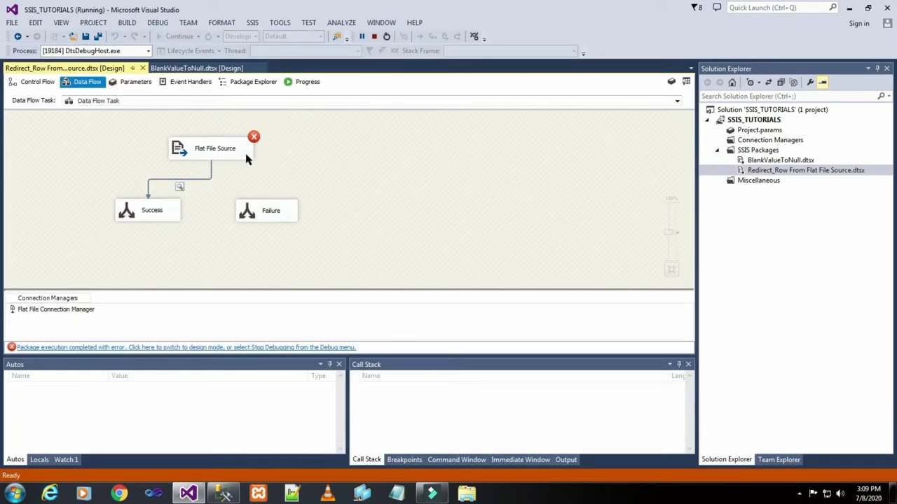
{"action": "left_click", "coordinate": [375, 36]}
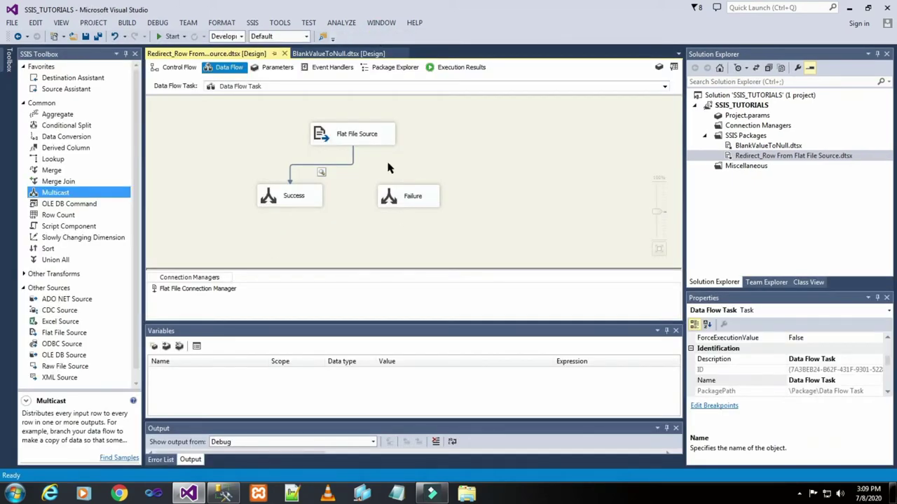
Step: Set the Flat File Source's error handling for Customer_ID to Ignore failure and accept the settings
{"action": "double_click", "coordinate": [363, 143]}
{"action": "left_click", "coordinate": [265, 135]}
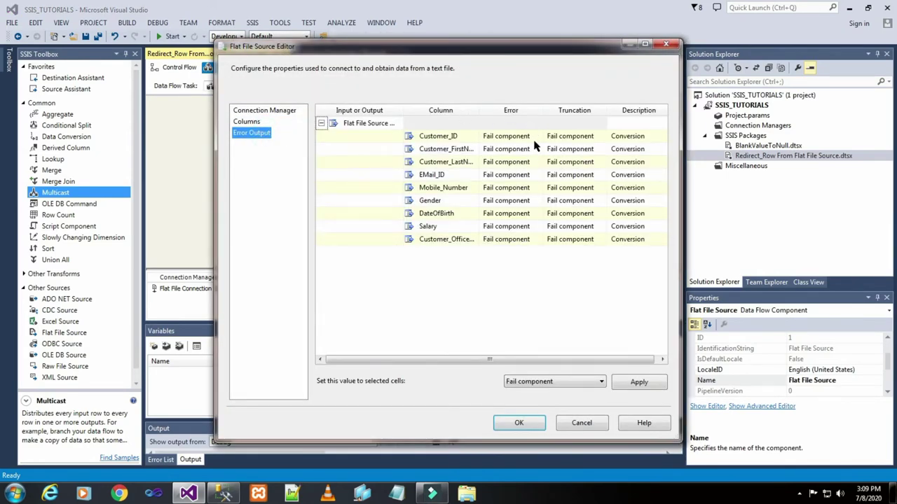
{"action": "left_click", "coordinate": [535, 137]}
{"action": "left_click", "coordinate": [538, 137]}
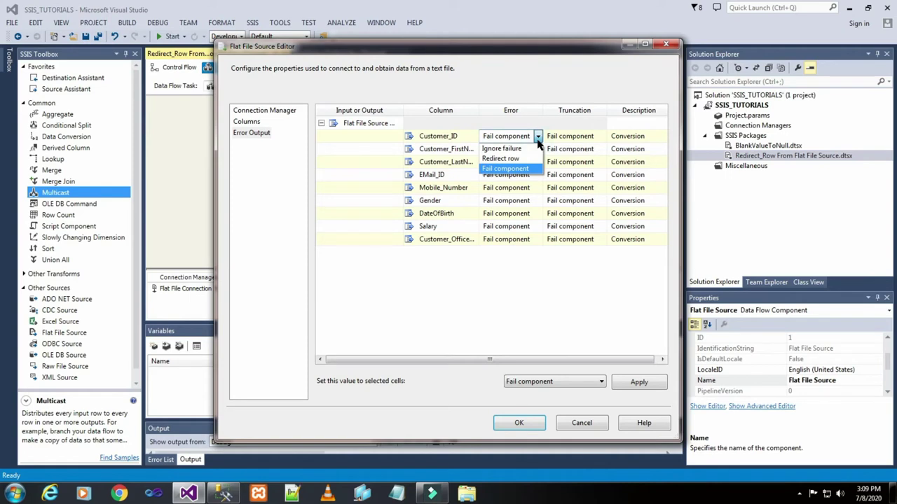
{"action": "left_click", "coordinate": [532, 149]}
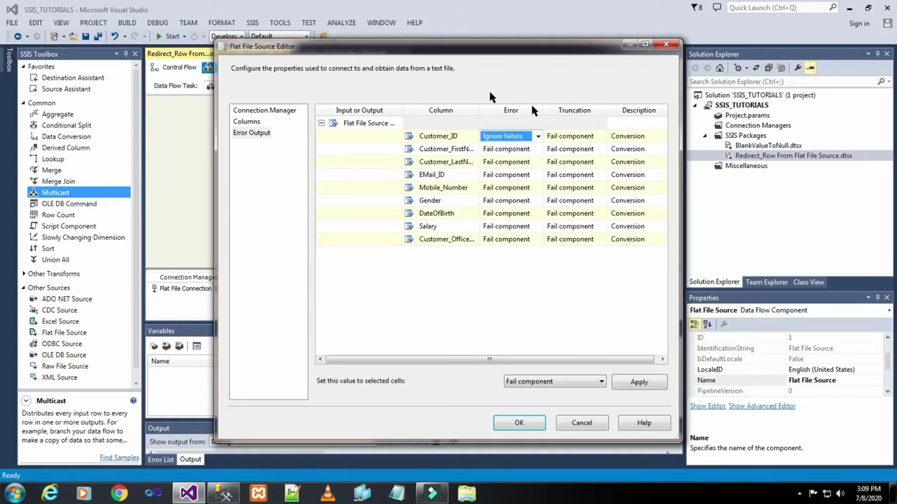
{"action": "left_click", "coordinate": [567, 382]}
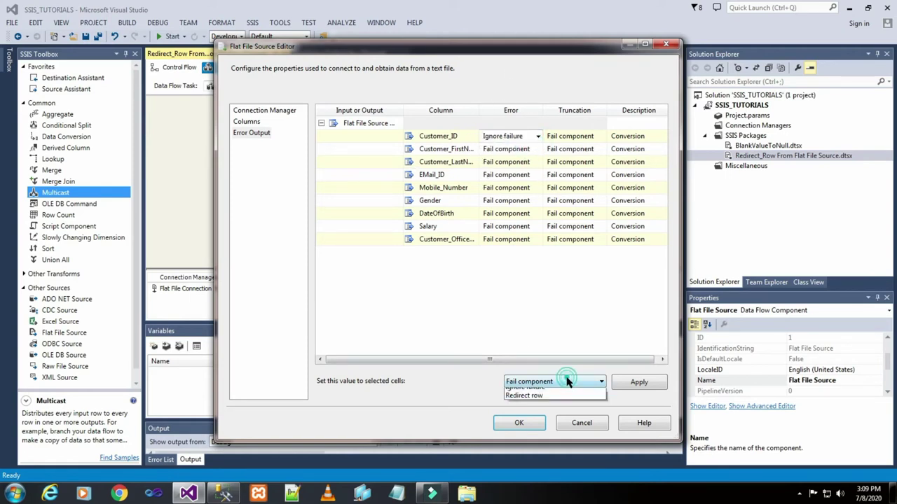
{"action": "left_click", "coordinate": [569, 400]}
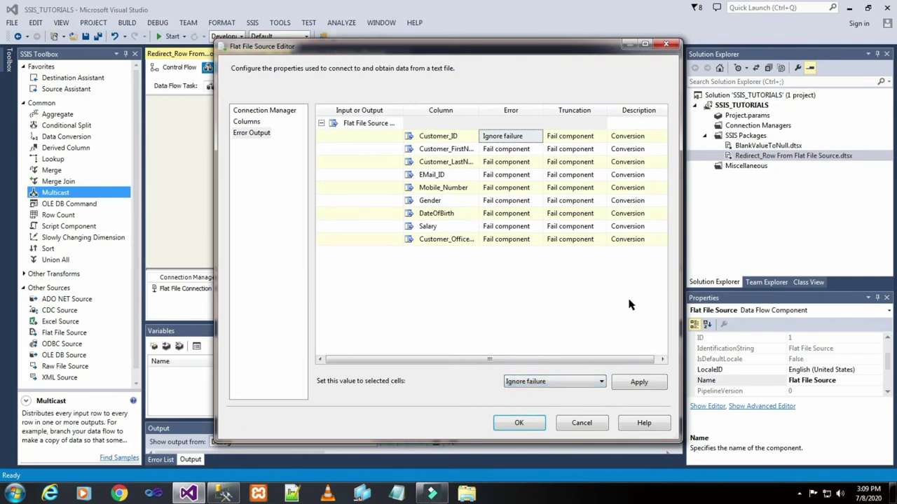
{"action": "left_click", "coordinate": [521, 424]}
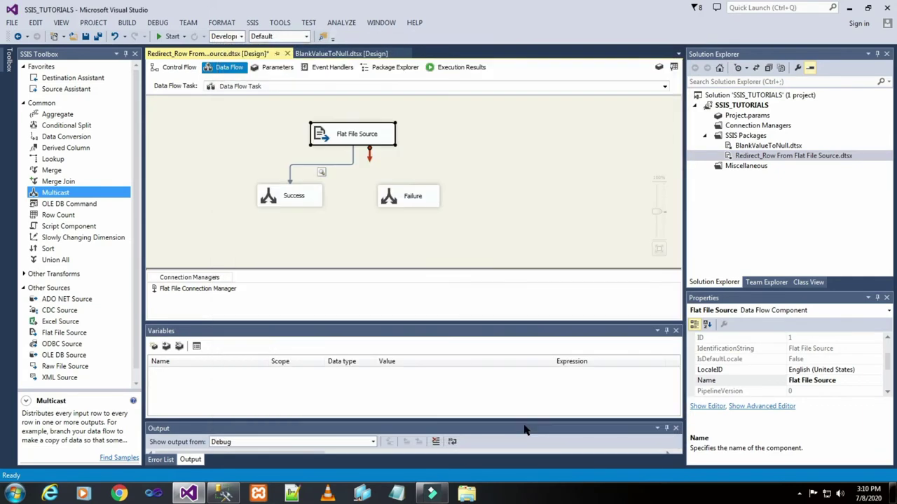
{"action": "left_click", "coordinate": [479, 148]}
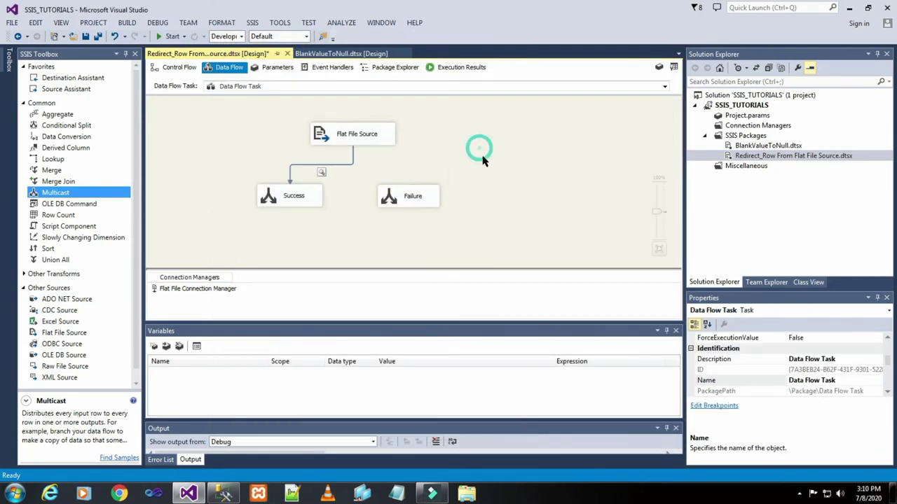
Step: Save the package, test-run it, examine the Customer_ID values in the data viewer and end the debug session
{"action": "left_click", "coordinate": [86, 36]}
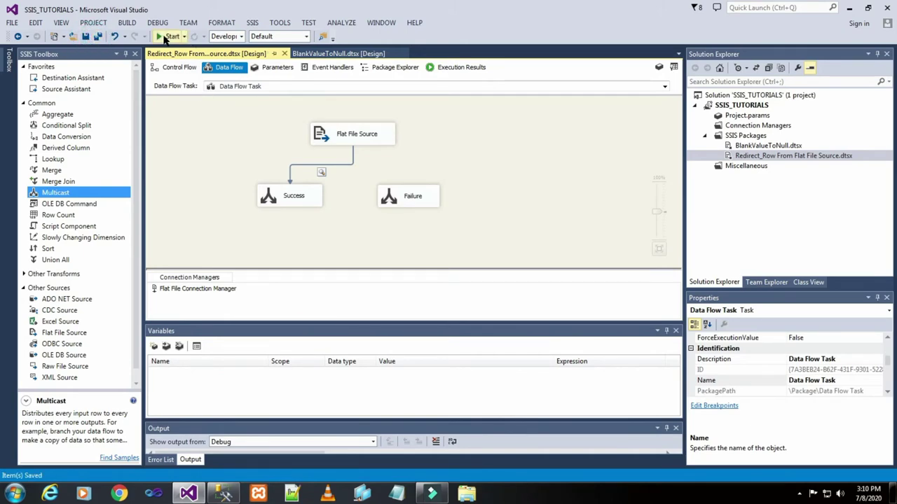
{"action": "left_click", "coordinate": [166, 38]}
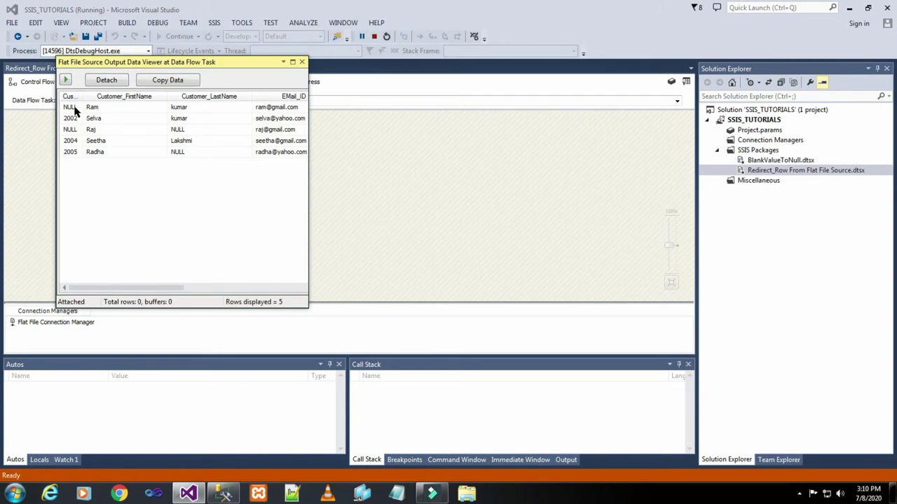
{"action": "left_click", "coordinate": [73, 110]}
{"action": "left_click", "coordinate": [71, 132]}
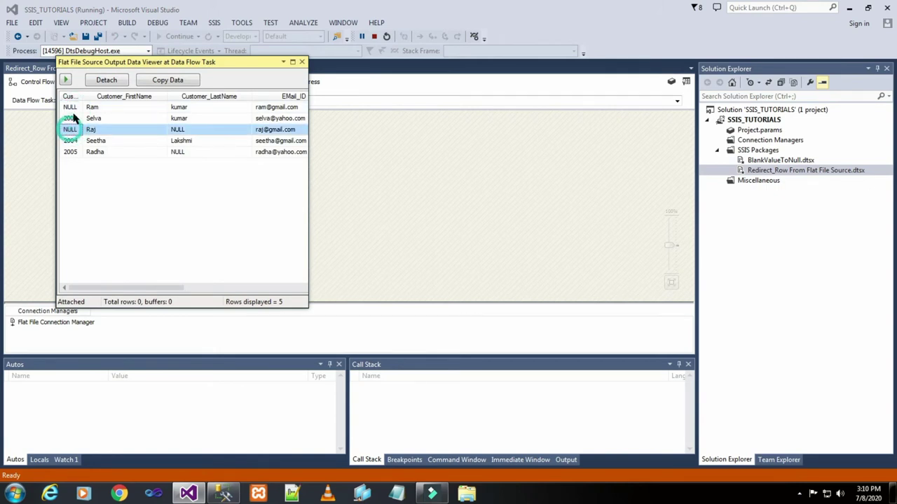
{"action": "left_click_drag", "start_coordinate": [137, 288], "coordinate": [126, 266]}
{"action": "left_click", "coordinate": [375, 37]}
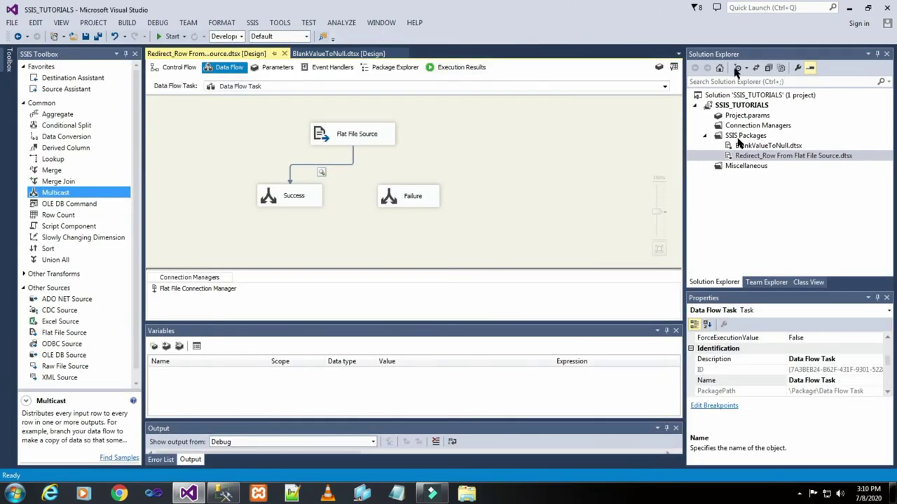
Step: Connect the Flat File Source's error output to the Failure Multicast, setting Customer_ID's error handling to Redirect row
{"action": "left_click", "coordinate": [358, 135]}
{"action": "left_click_drag", "start_coordinate": [370, 160], "coordinate": [413, 198]}
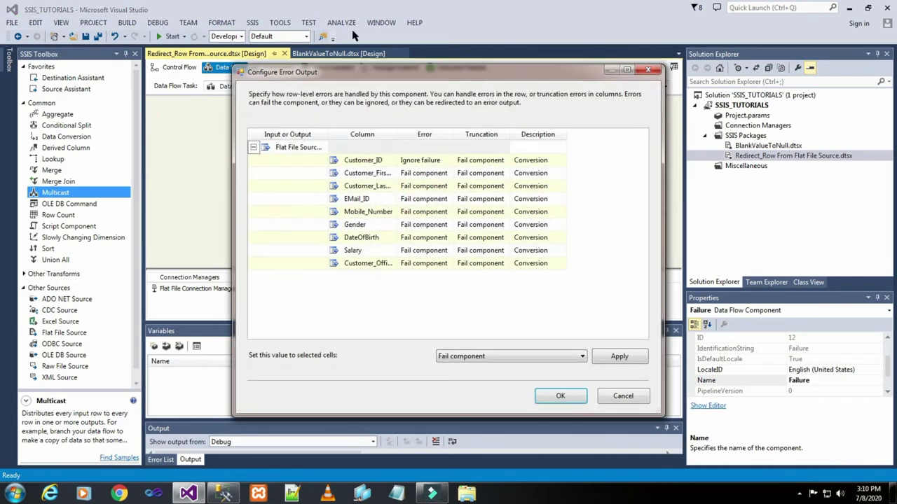
{"action": "left_click", "coordinate": [447, 164]}
{"action": "left_click", "coordinate": [448, 161]}
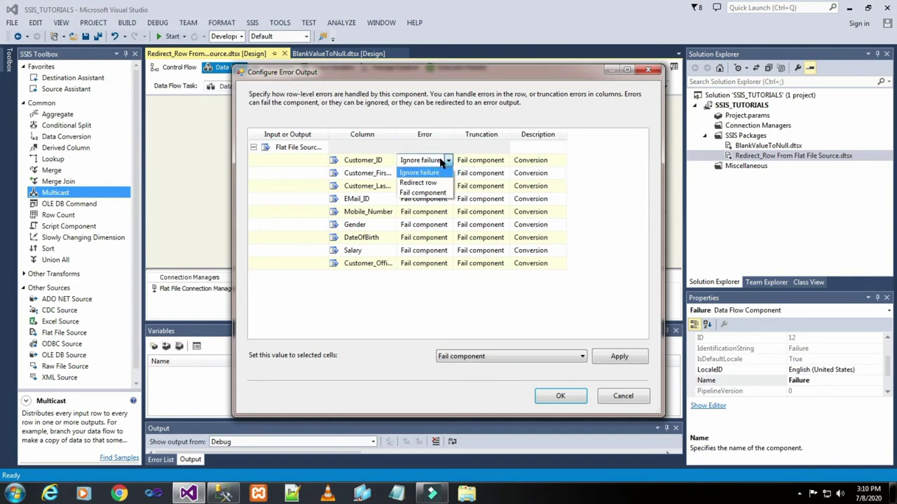
{"action": "left_click", "coordinate": [440, 183]}
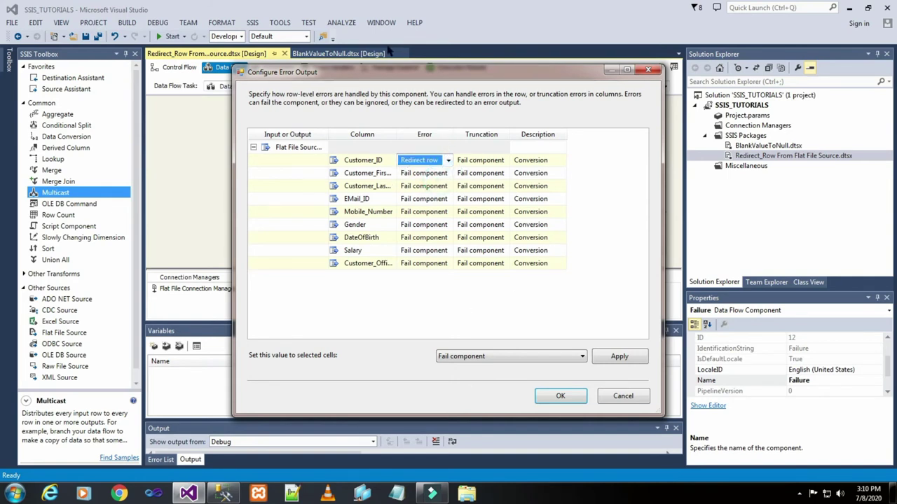
{"action": "left_click", "coordinate": [545, 357]}
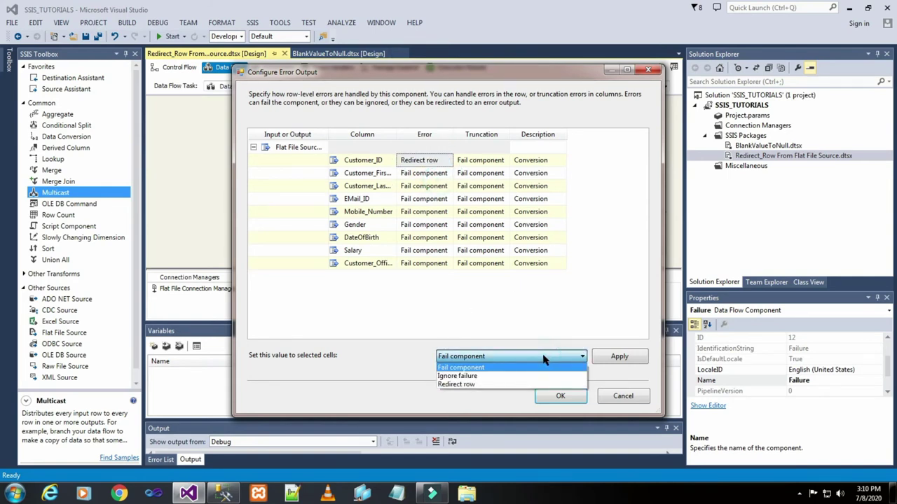
{"action": "left_click", "coordinate": [505, 385]}
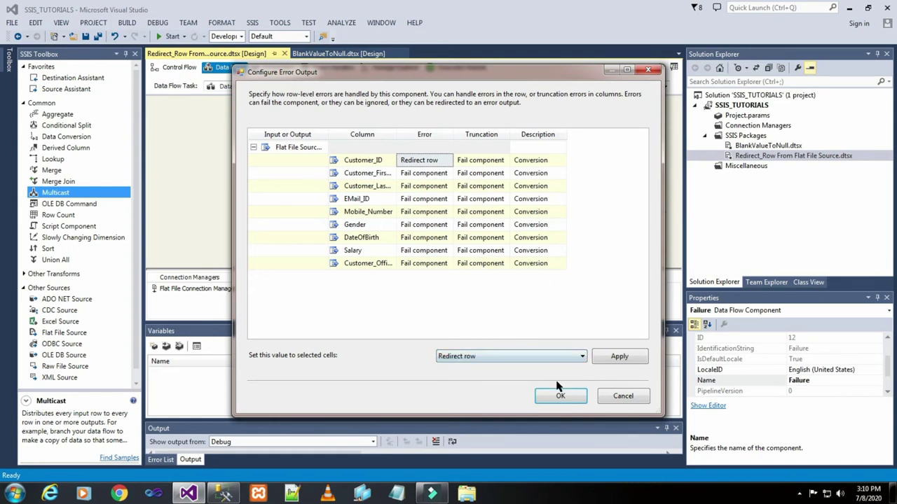
{"action": "left_click", "coordinate": [557, 395]}
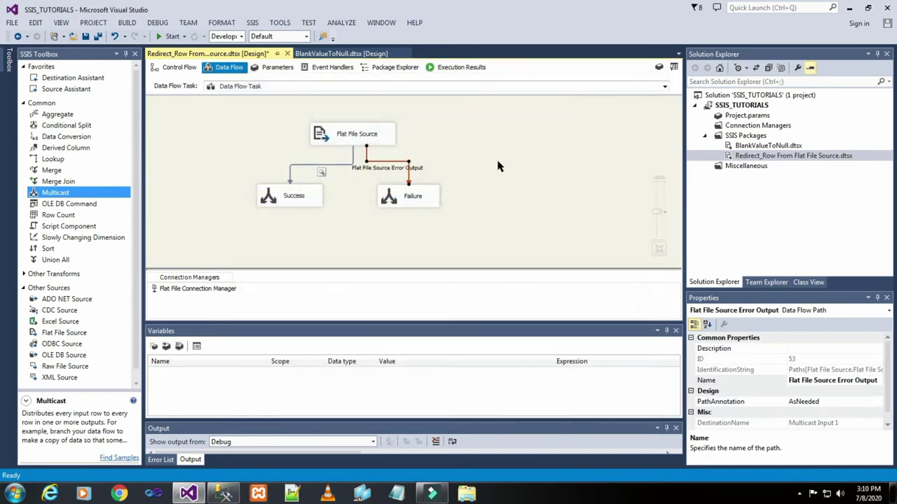
Step: Review the Error Output settings in the Flat File Source editor and accept them
{"action": "double_click", "coordinate": [355, 135]}
{"action": "left_click", "coordinate": [262, 133]}
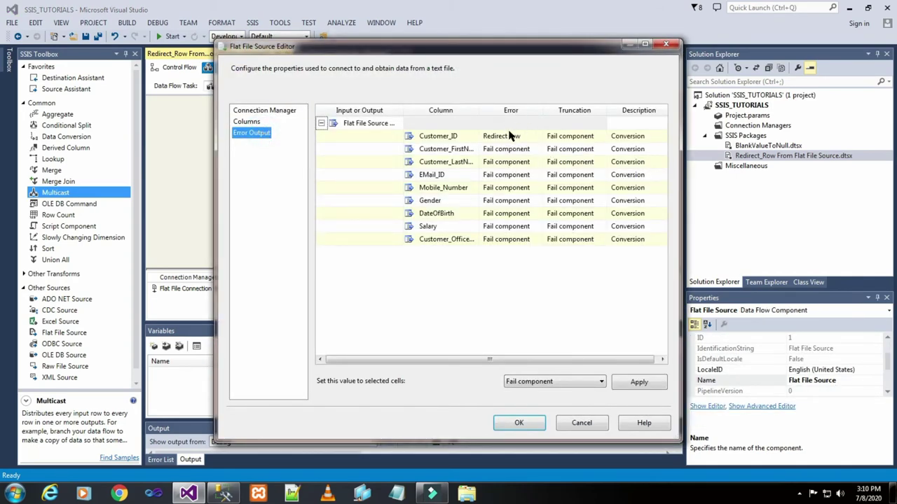
{"action": "left_click", "coordinate": [519, 422]}
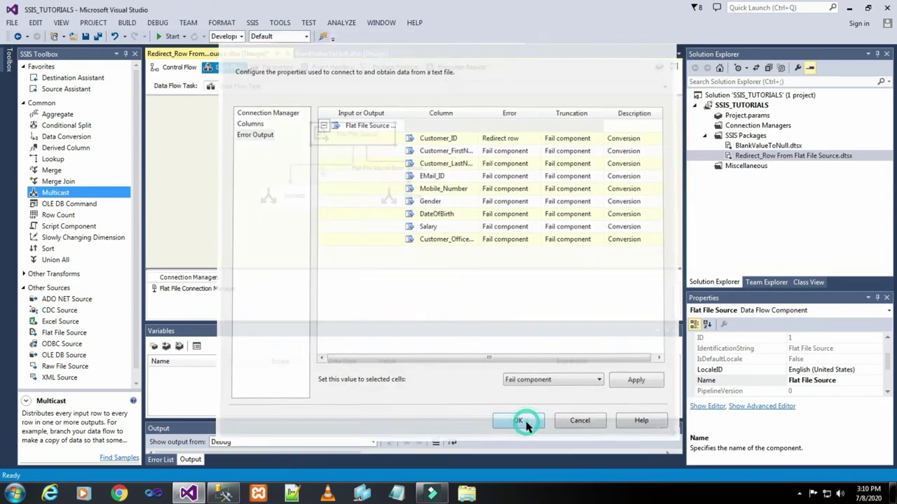
{"action": "left_click", "coordinate": [544, 190]}
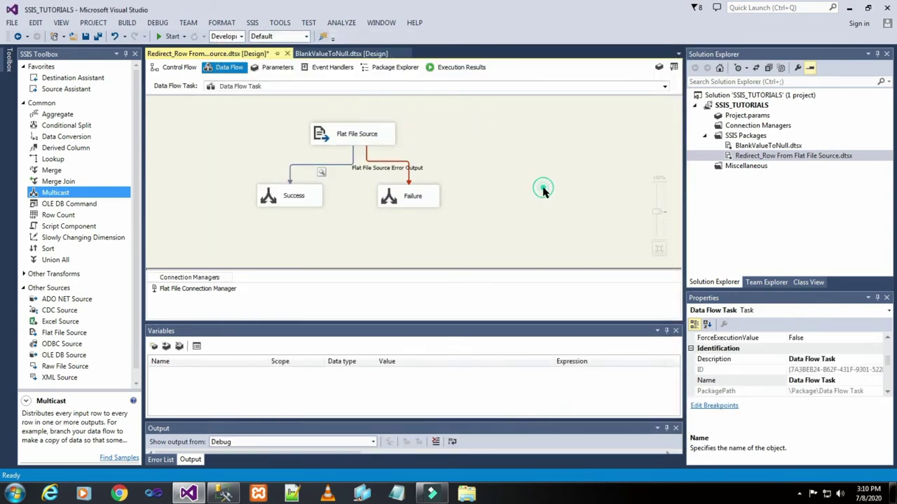
Step: Save and run the package, dock the data viewer among the document windows and examine each row's Customer_ID
{"action": "left_click", "coordinate": [89, 37]}
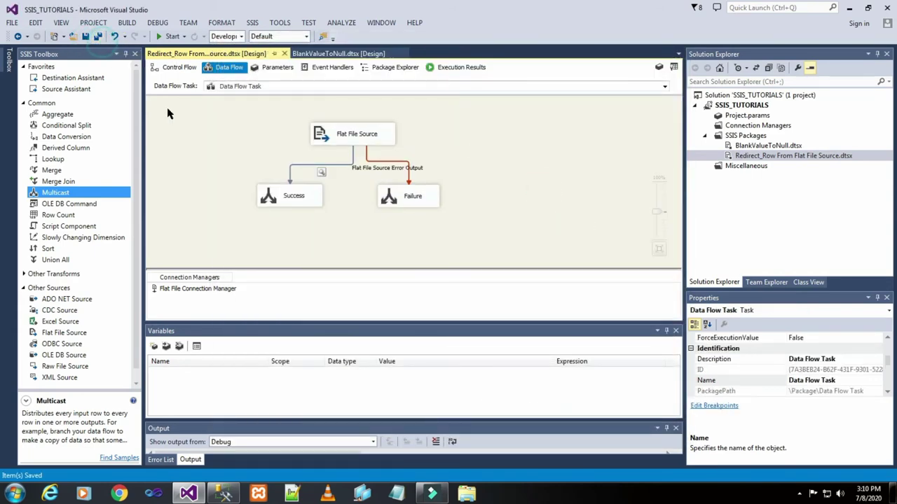
{"action": "left_click", "coordinate": [168, 37]}
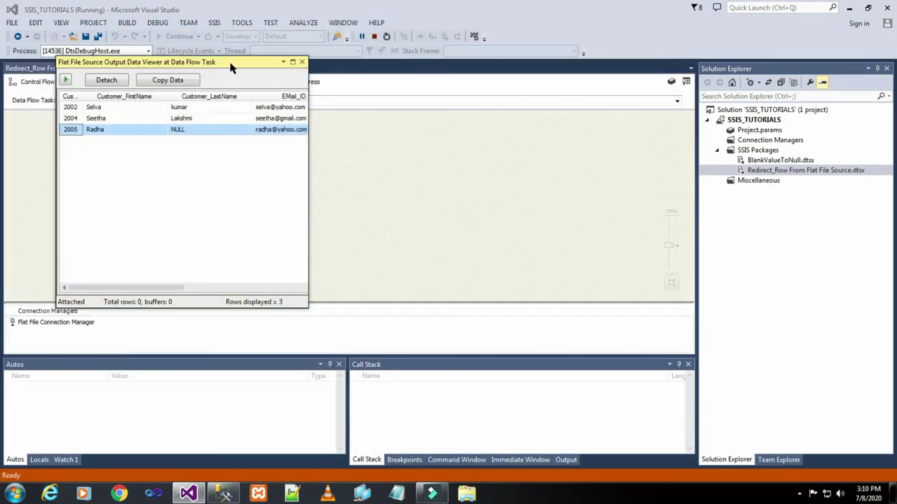
{"action": "left_click_drag", "start_coordinate": [231, 64], "coordinate": [344, 68]}
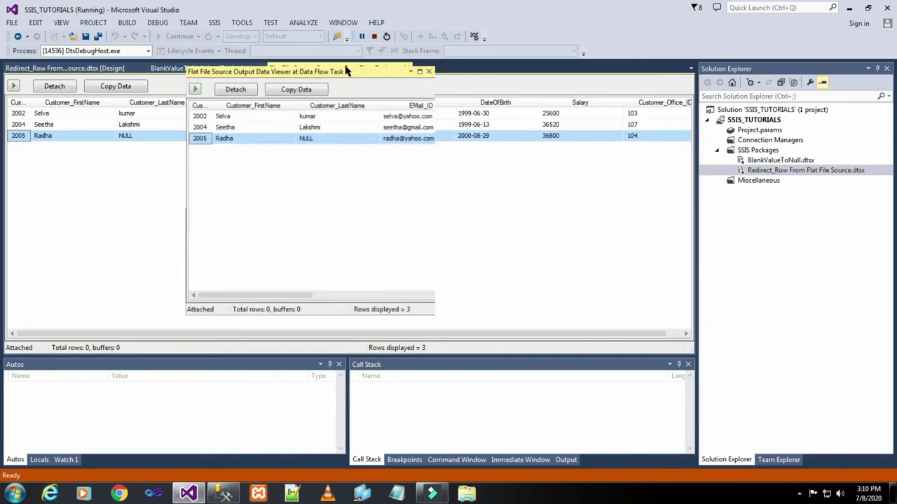
{"action": "left_click", "coordinate": [20, 114]}
{"action": "left_click", "coordinate": [21, 124]}
{"action": "left_click", "coordinate": [25, 136]}
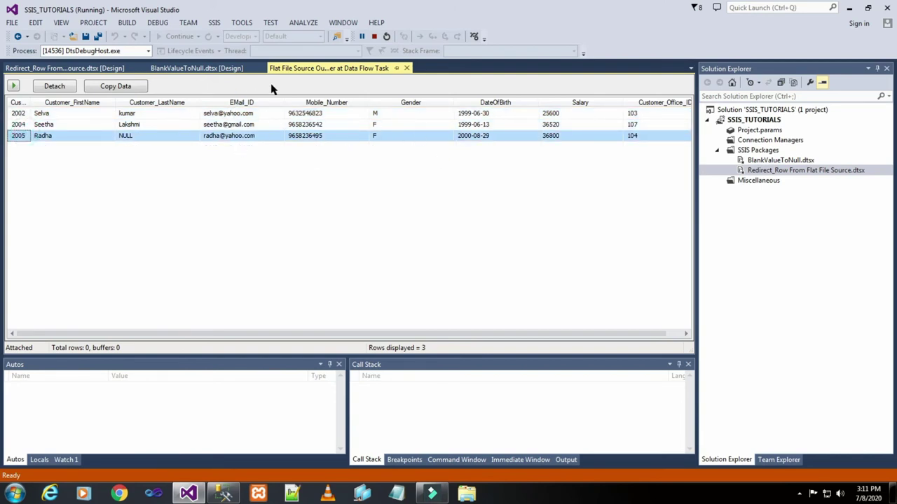
Step: Compare the executed data flow's Success and Failure paths with the rows in the data viewer, and stop debugging
{"action": "left_click", "coordinate": [90, 68]}
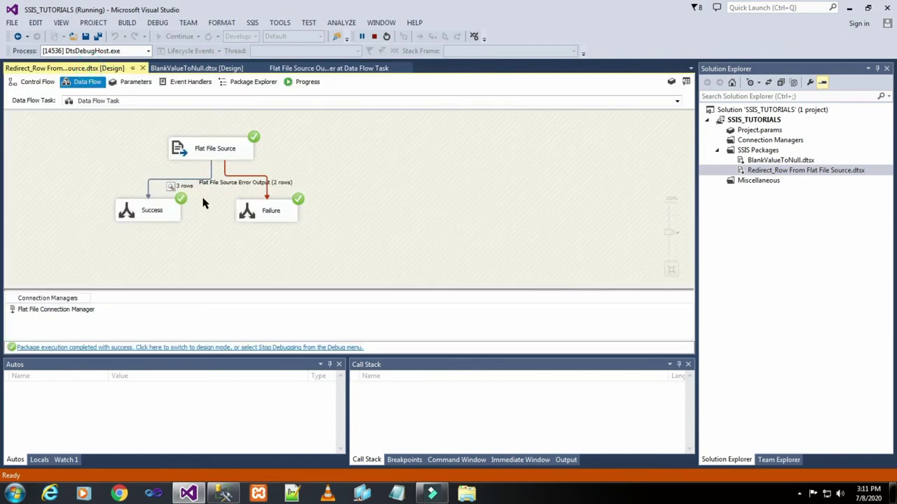
{"action": "left_click", "coordinate": [222, 70]}
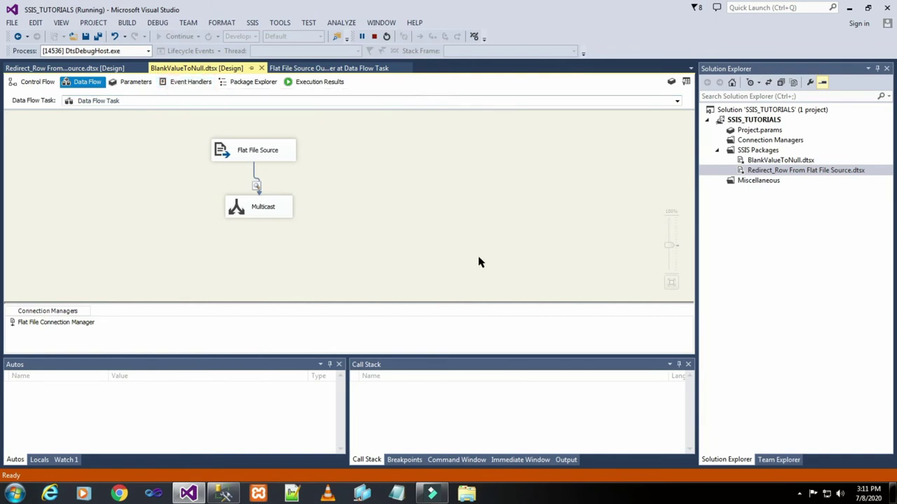
{"action": "left_click", "coordinate": [49, 68]}
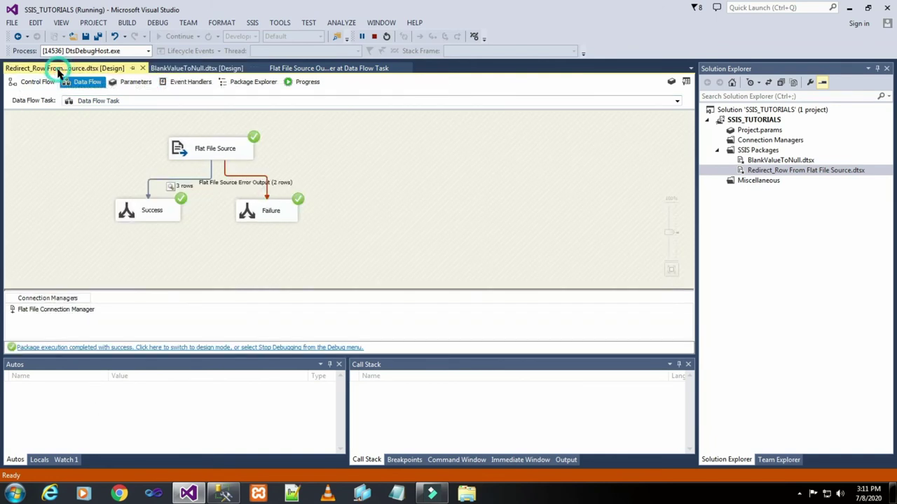
{"action": "left_click", "coordinate": [385, 210]}
{"action": "left_click", "coordinate": [311, 68]}
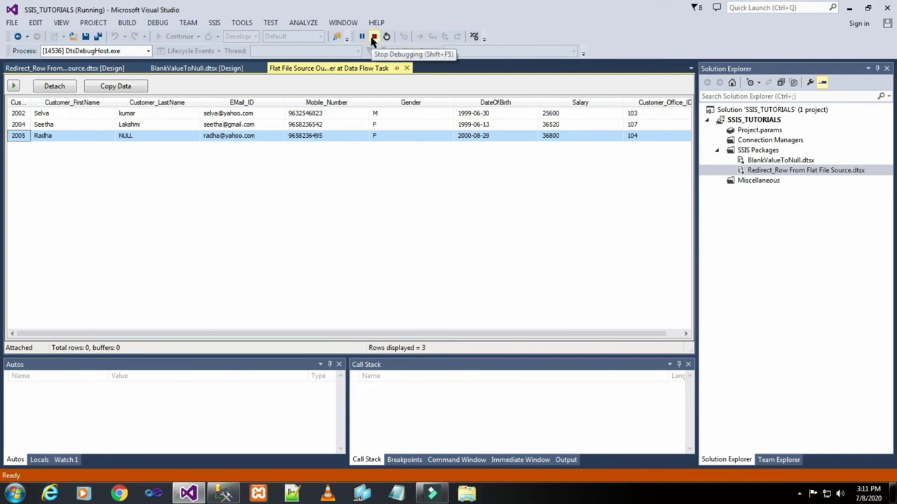
{"action": "left_click", "coordinate": [100, 70]}
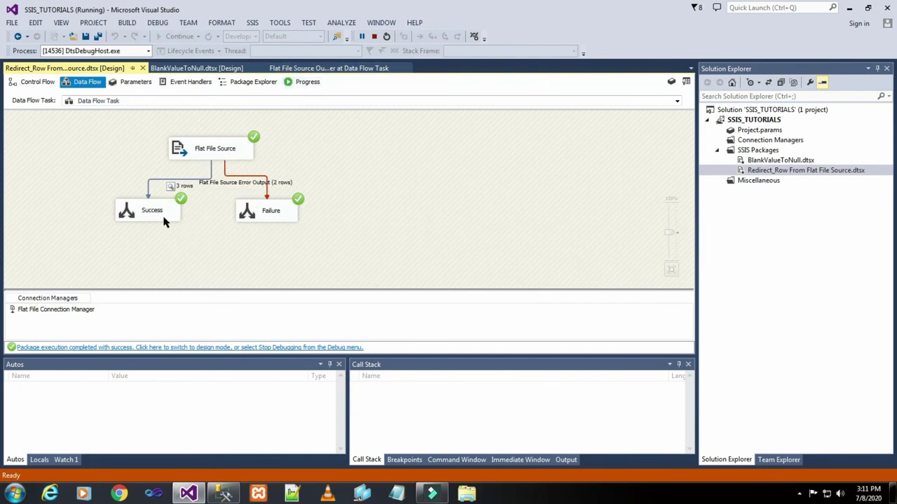
{"action": "left_click", "coordinate": [335, 68]}
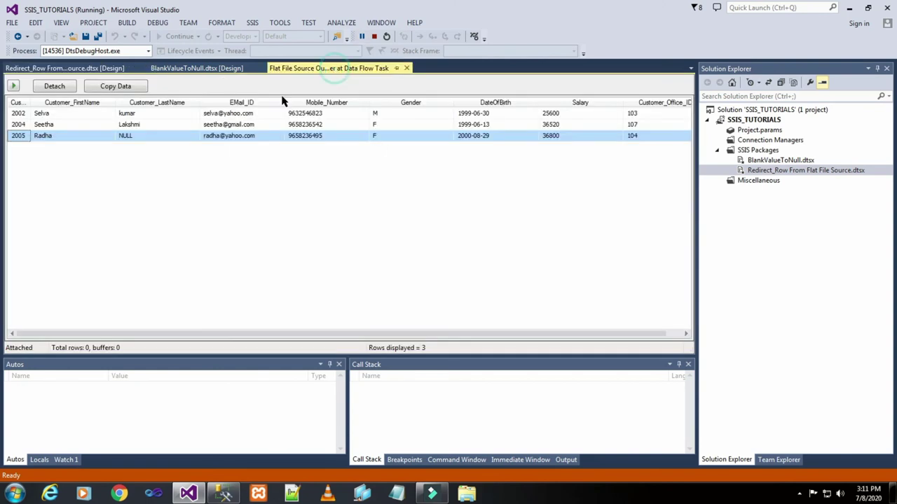
{"action": "left_click", "coordinate": [18, 113]}
{"action": "left_click", "coordinate": [25, 125]}
{"action": "left_click", "coordinate": [22, 136]}
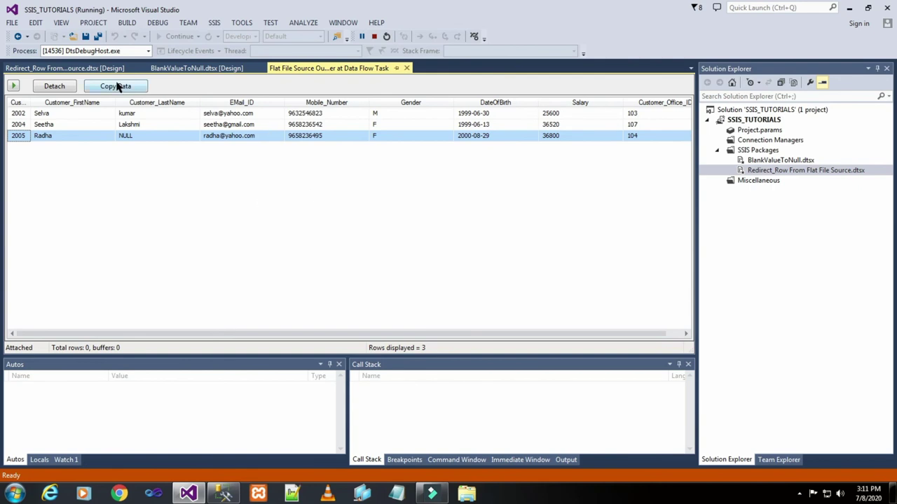
{"action": "left_click", "coordinate": [86, 68]}
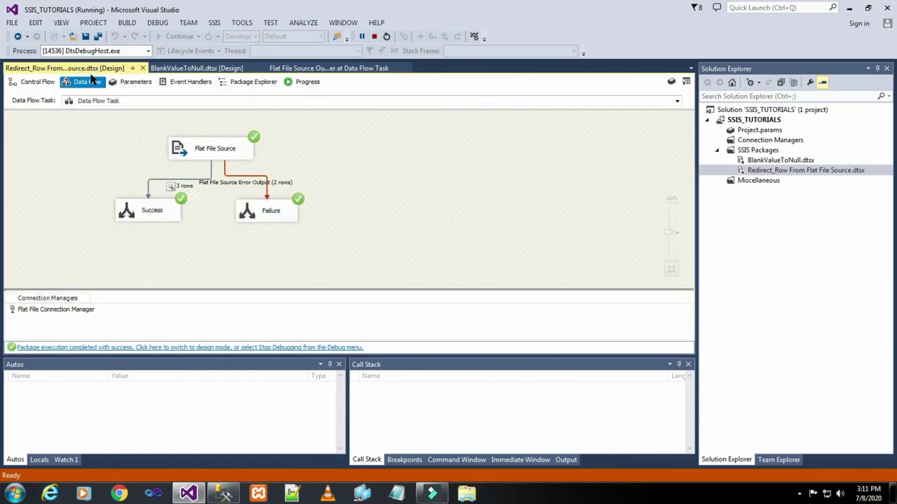
{"action": "left_click", "coordinate": [374, 36]}
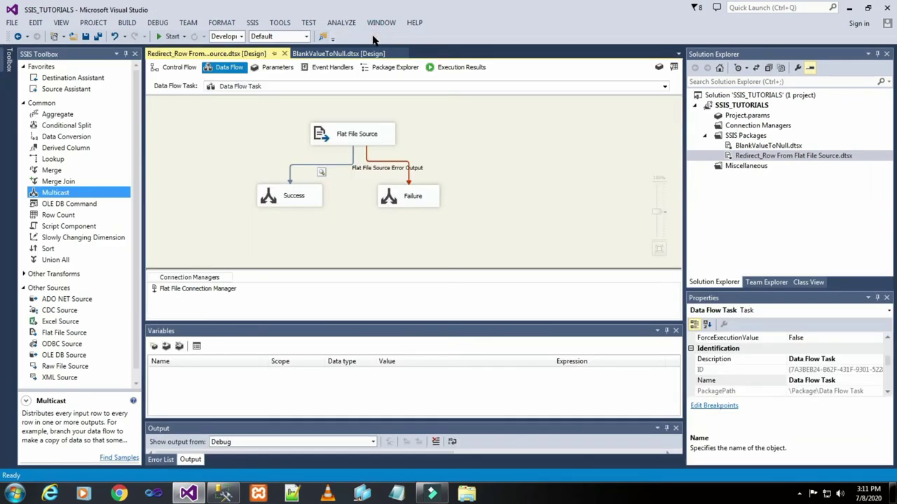